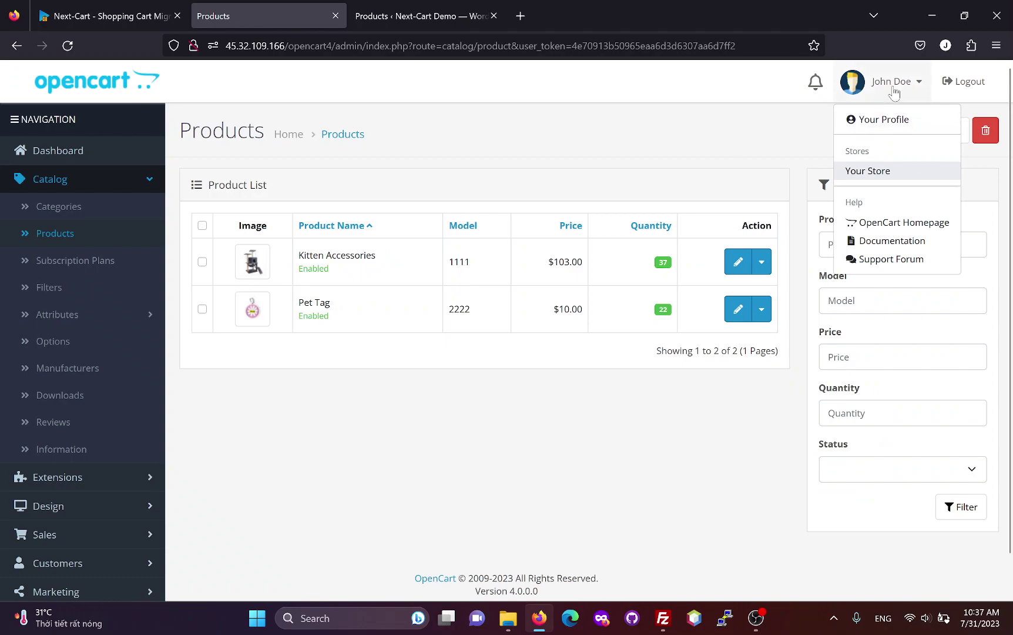
{"action": "left_click", "coordinate": [891, 83]}
{"action": "left_click", "coordinate": [875, 177]}
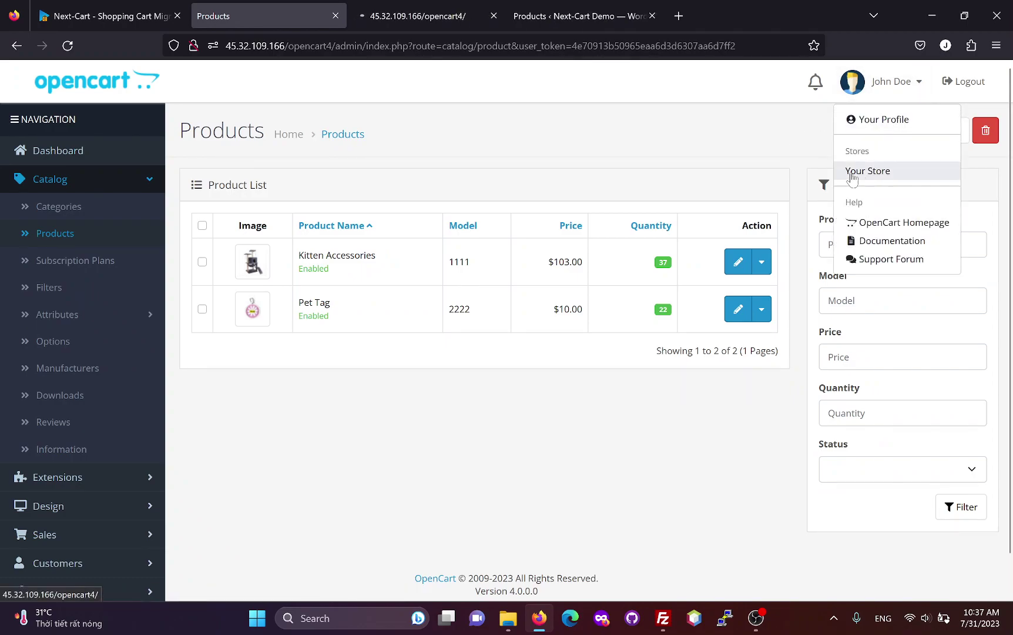
{"action": "left_click", "coordinate": [412, 15]}
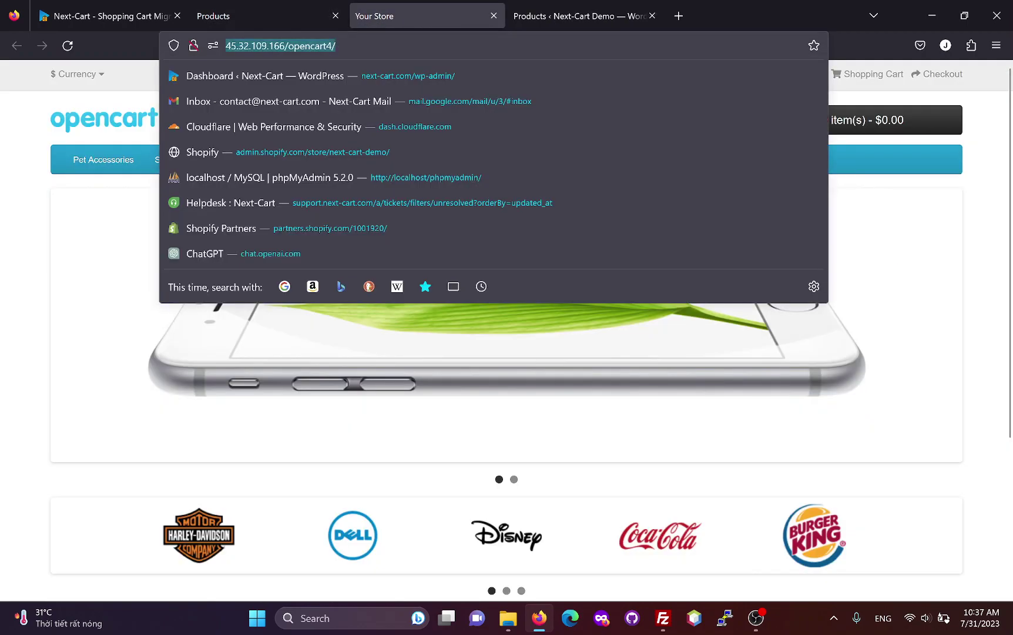
{"action": "left_click", "coordinate": [84, 8]}
{"action": "type", "text": "http://45.32.109.166/opencart4/"}
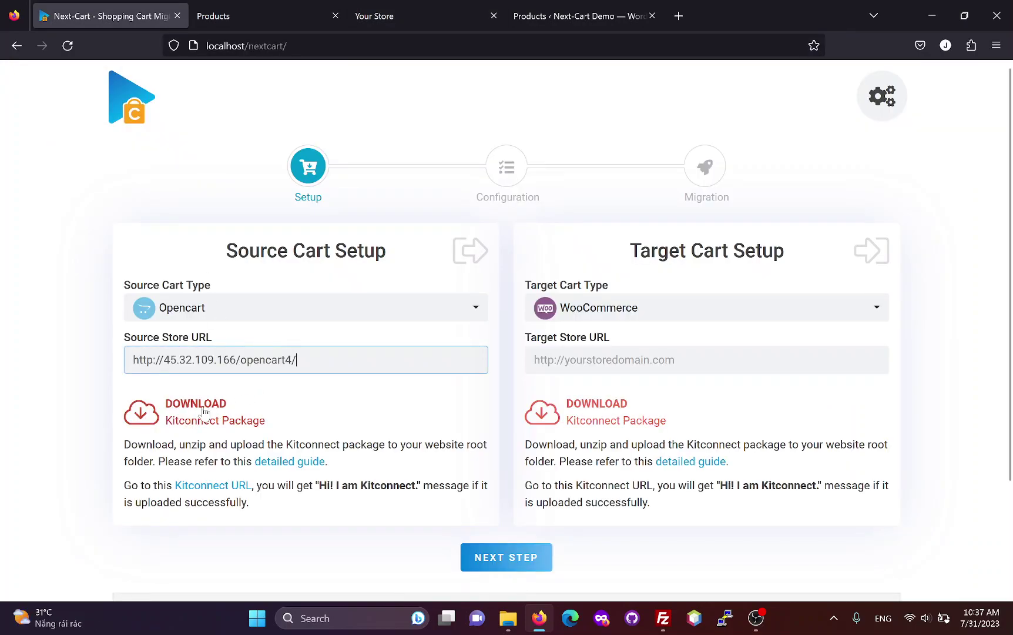
In File Explorer, extract the kitconnect zip from Downloads into its default kitconnect folder and look inside the extracted subfolder.
{"action": "left_click", "coordinate": [509, 619]}
{"action": "left_click", "coordinate": [101, 144]}
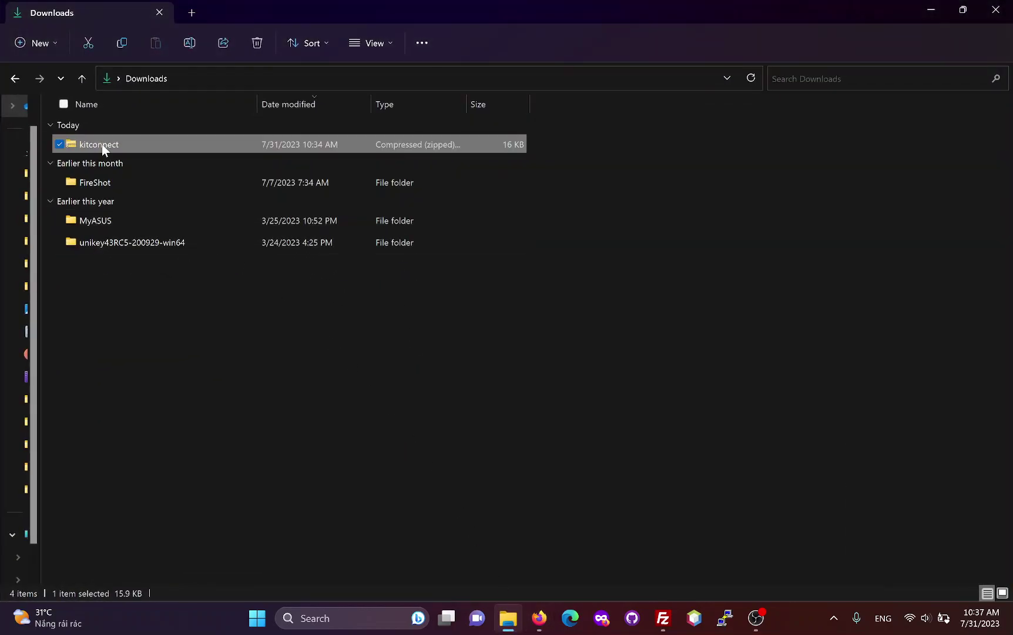
{"action": "right_click", "coordinate": [101, 144]}
{"action": "left_click", "coordinate": [171, 286]}
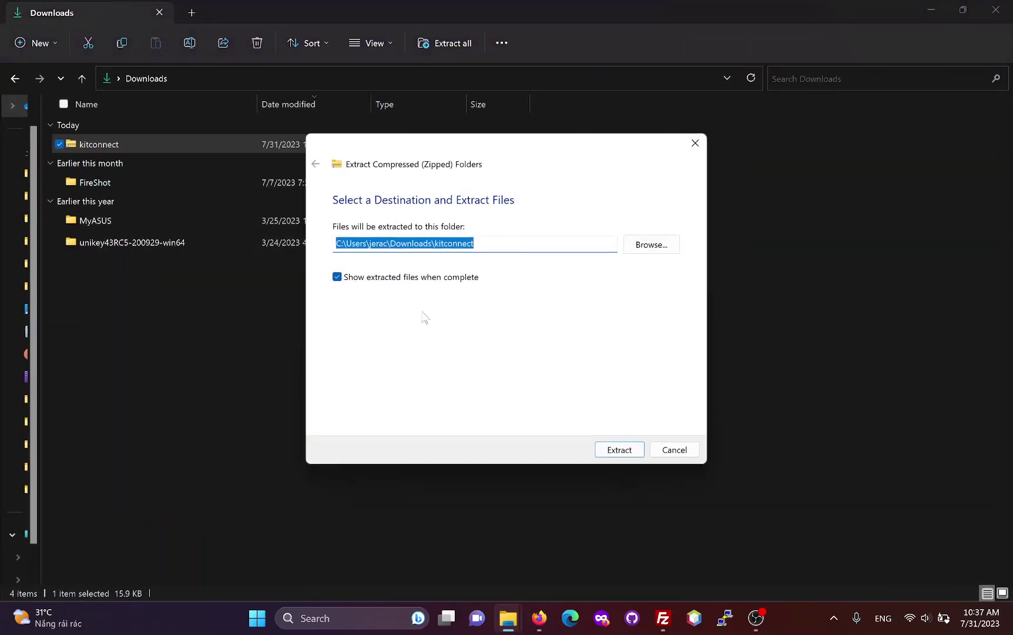
{"action": "left_click", "coordinate": [621, 451]}
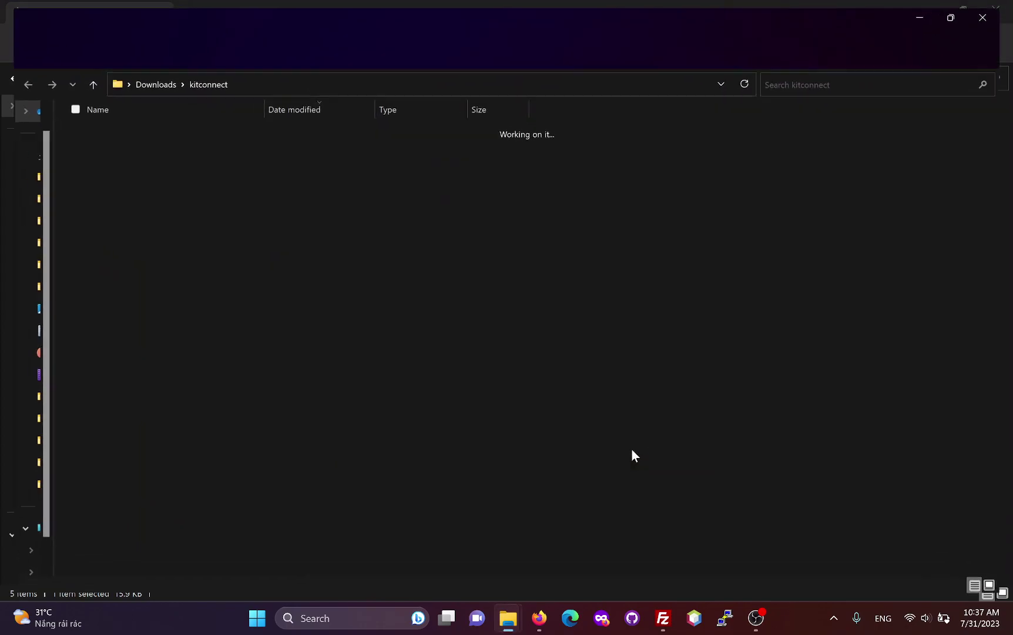
{"action": "double_click", "coordinate": [118, 144]}
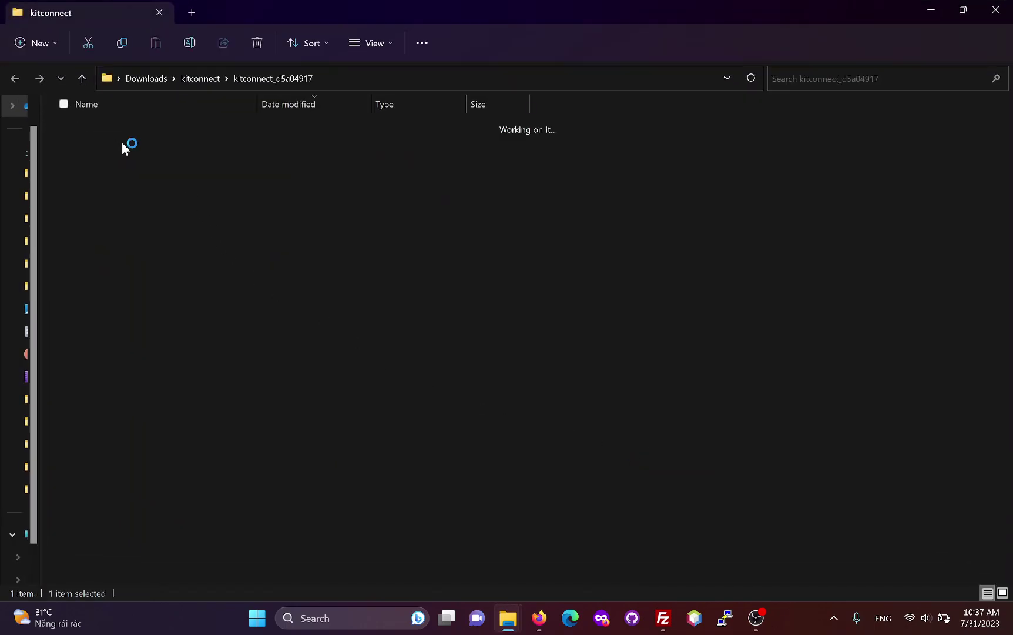
{"action": "left_click", "coordinate": [194, 78]}
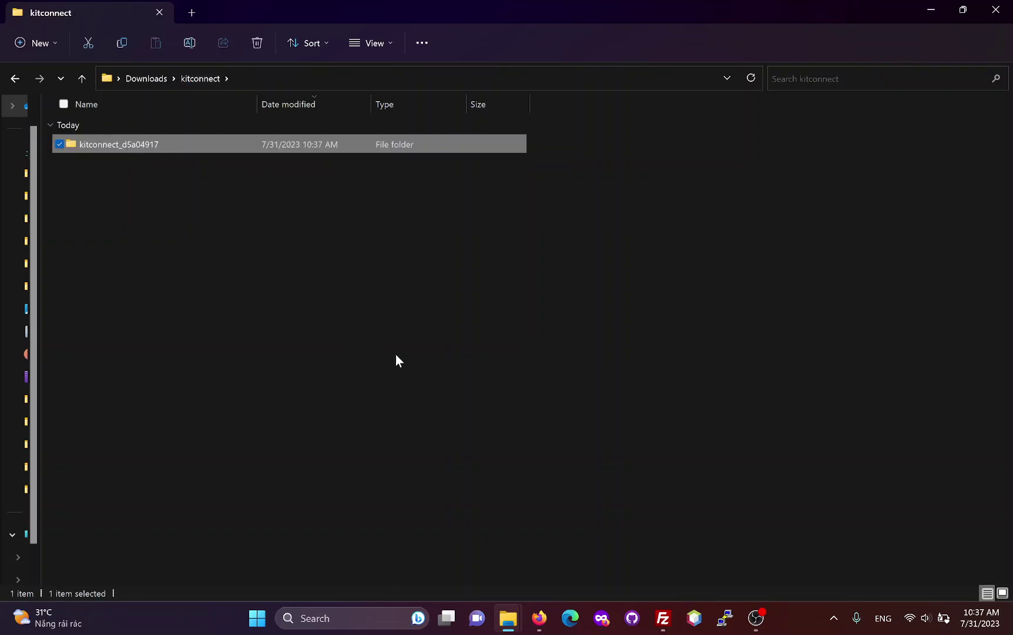
Upload the extracted kitconnect_d5a04917 folder to /var/www/html/opencart4 on the server using FileZilla.
{"action": "left_click", "coordinate": [663, 618]}
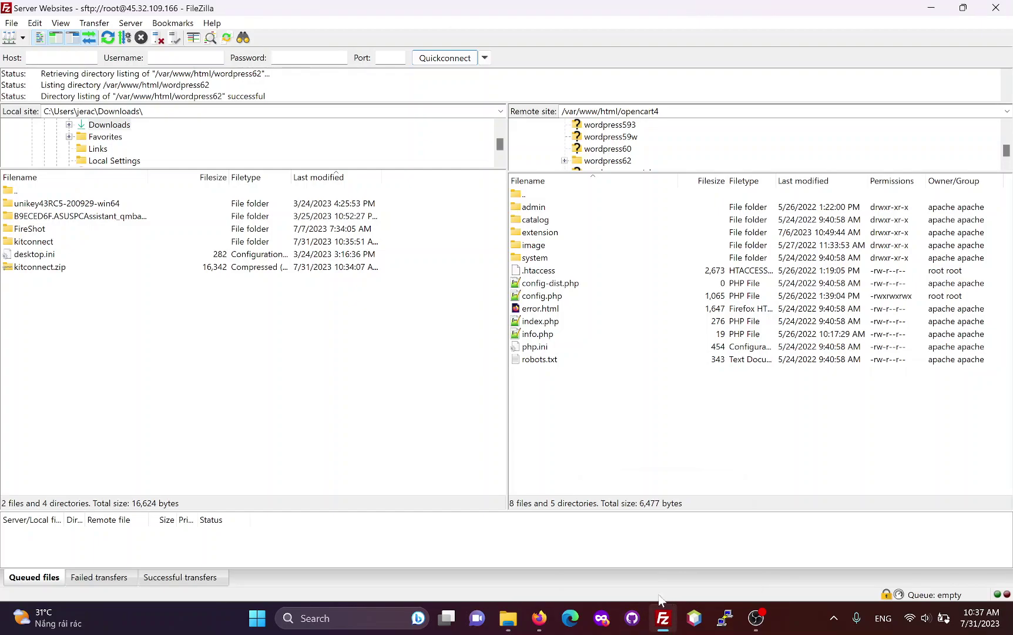
{"action": "mouse_move", "coordinate": [663, 626]}
{"action": "left_click", "coordinate": [545, 323]}
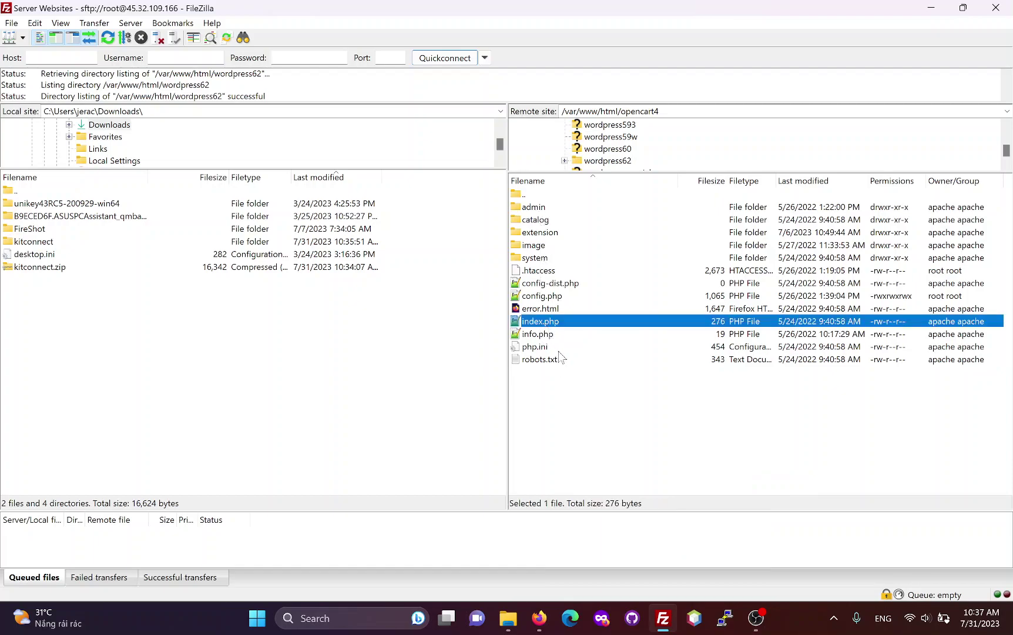
{"action": "left_click", "coordinate": [508, 617]}
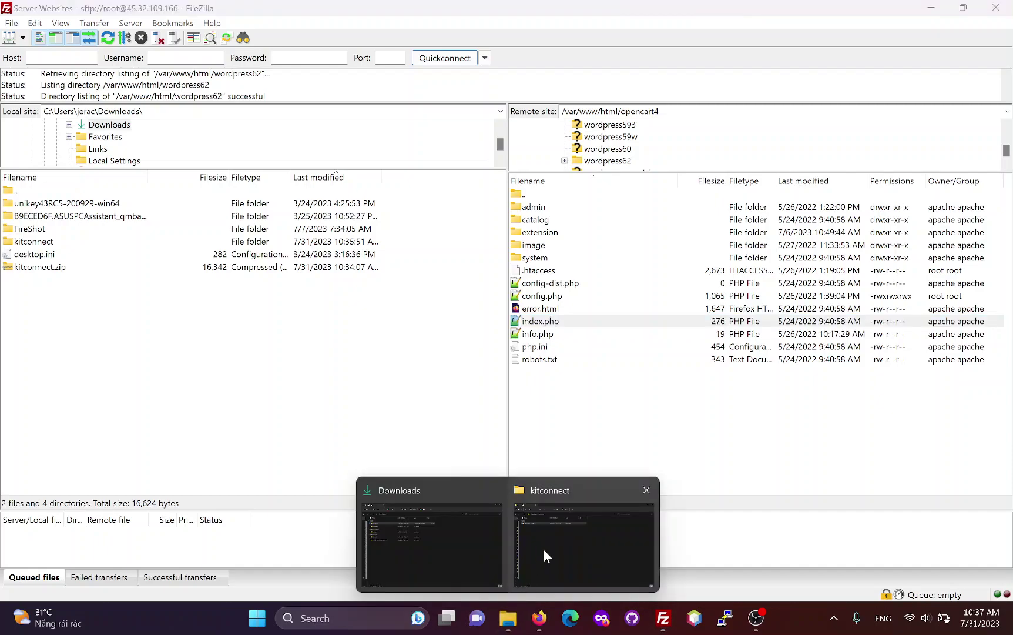
{"action": "left_click", "coordinate": [543, 550]}
{"action": "left_click_drag", "start_coordinate": [114, 145], "coordinate": [604, 399]}
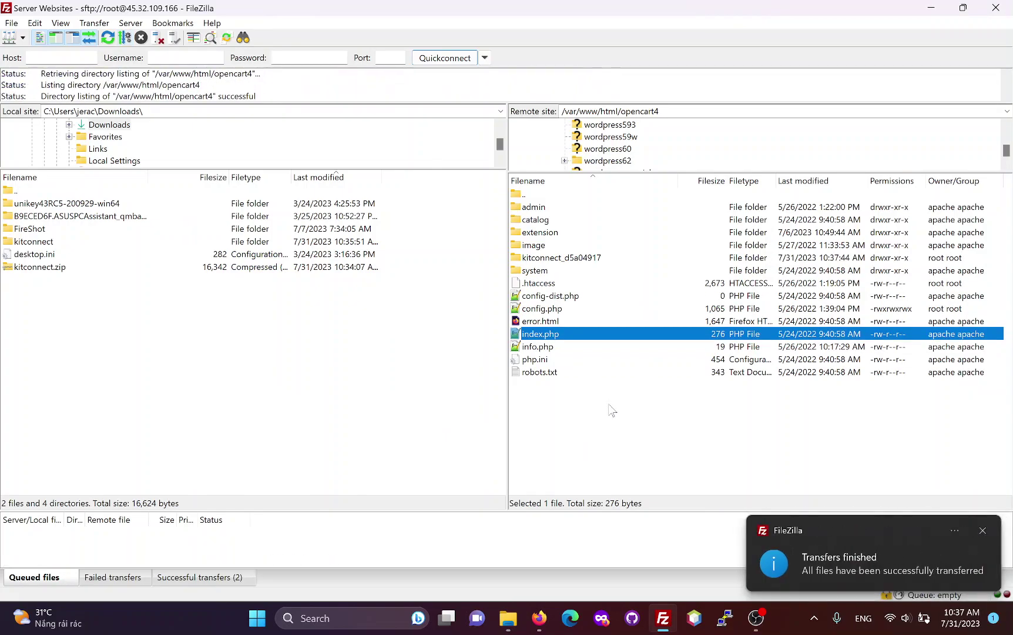
{"action": "left_click", "coordinate": [575, 259]}
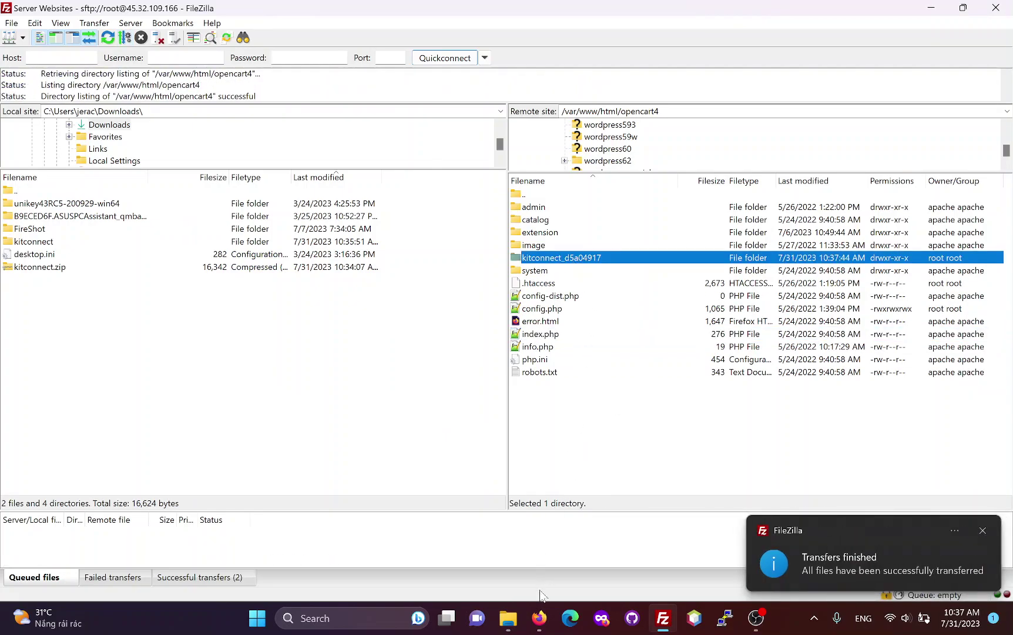
Switch to Firefox, check the source store's Kitconnect URL, and close the page it opens.
{"action": "left_click", "coordinate": [539, 618]}
{"action": "left_click", "coordinate": [235, 486]}
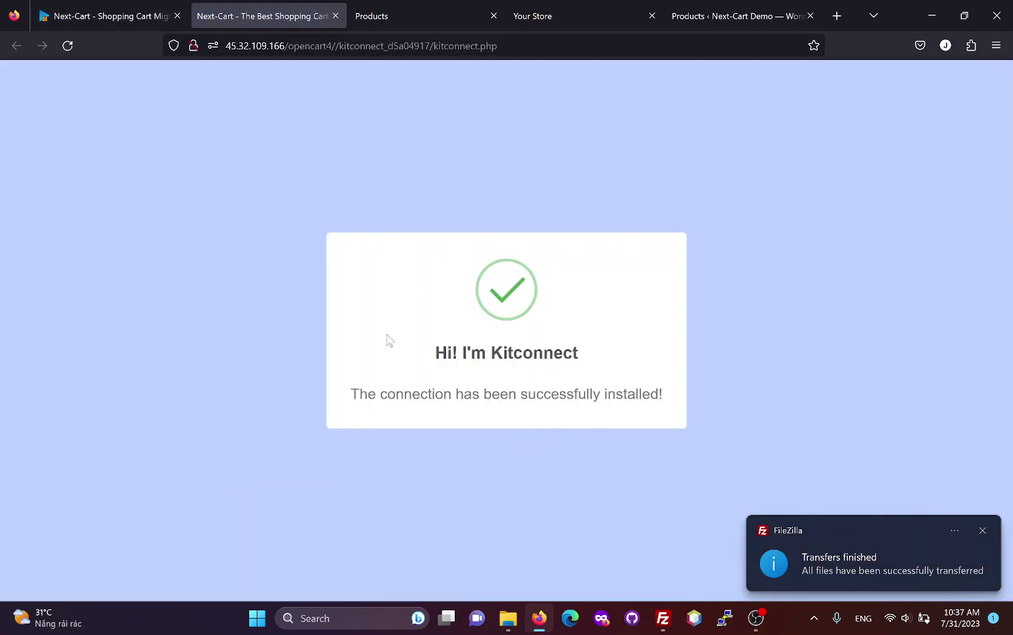
{"action": "middle_click", "coordinate": [271, 13]}
{"action": "left_click", "coordinate": [587, 360]}
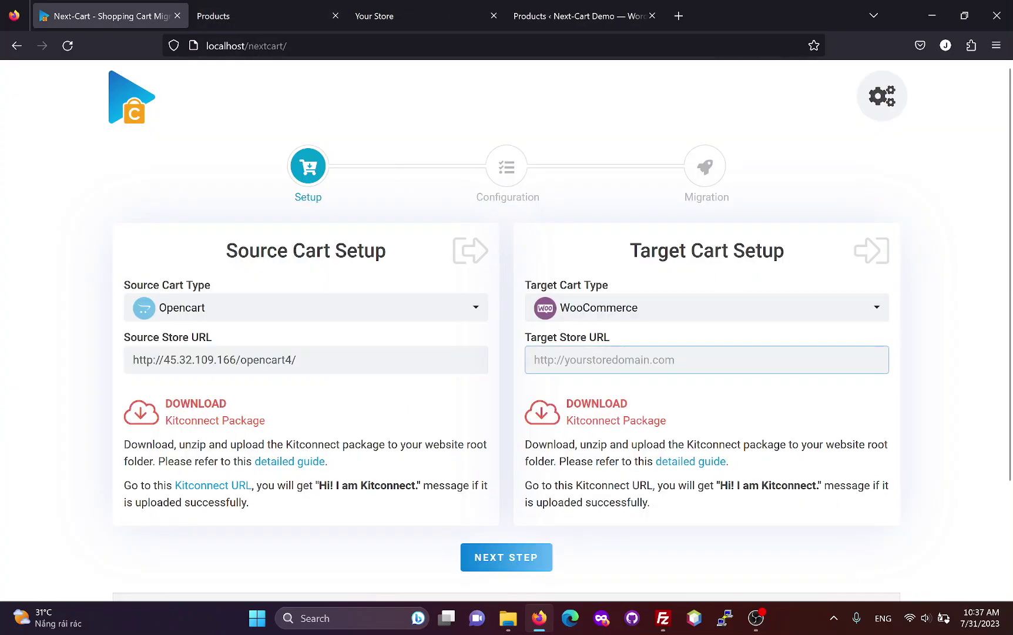
{"action": "left_click", "coordinate": [579, 16]}
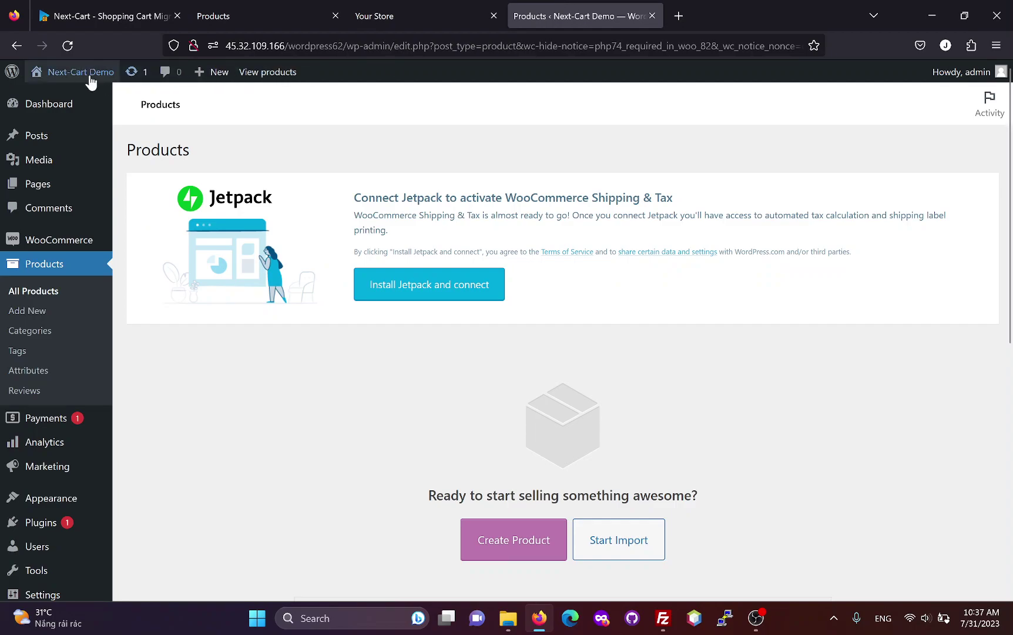
{"action": "mouse_move", "coordinate": [75, 78]}
{"action": "middle_click", "coordinate": [52, 102]}
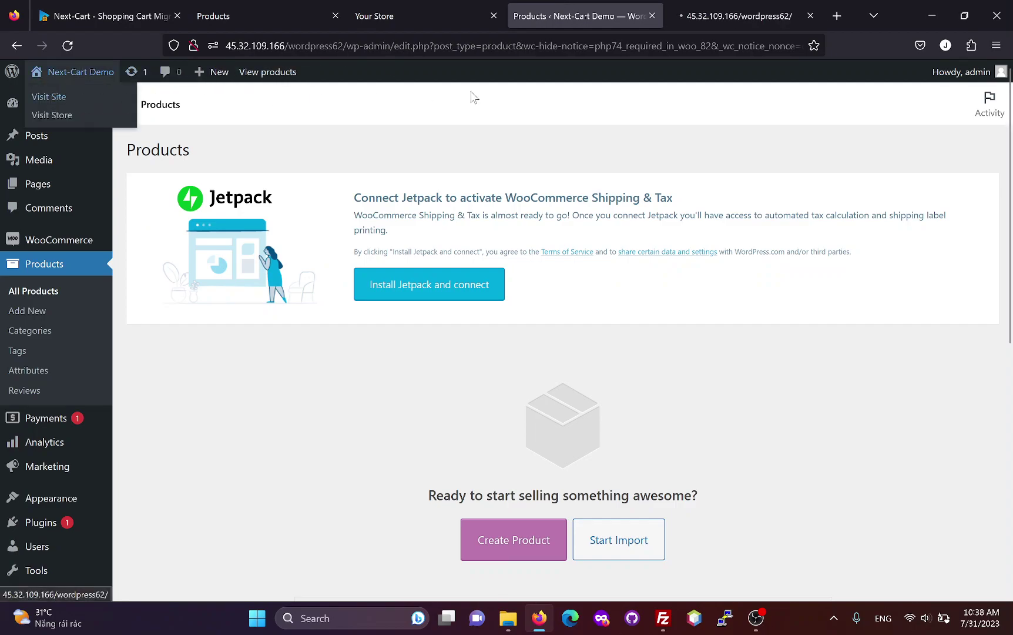
{"action": "left_click", "coordinate": [753, 15]}
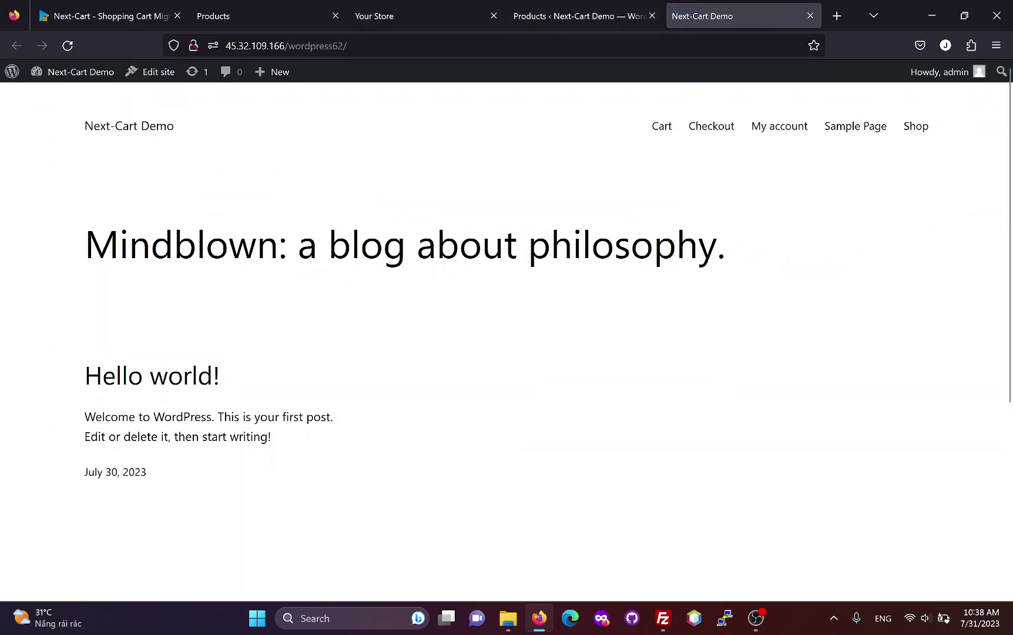
{"action": "key", "text": "ctrl+l"}
{"action": "key", "text": "ctrl+c"}
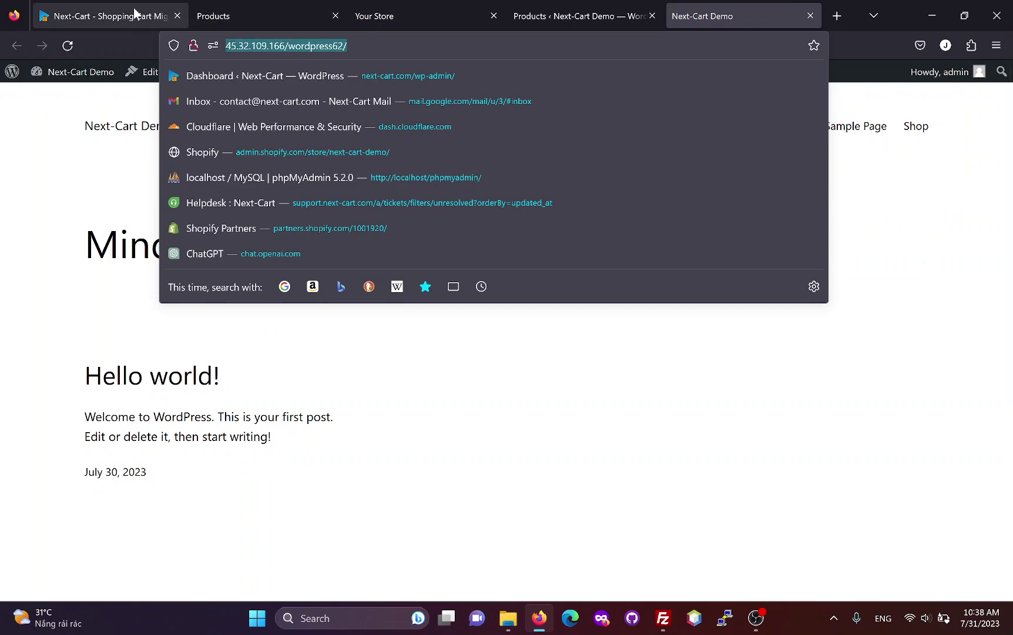
{"action": "left_click", "coordinate": [154, 15]}
{"action": "key", "text": "ctrl+v"}
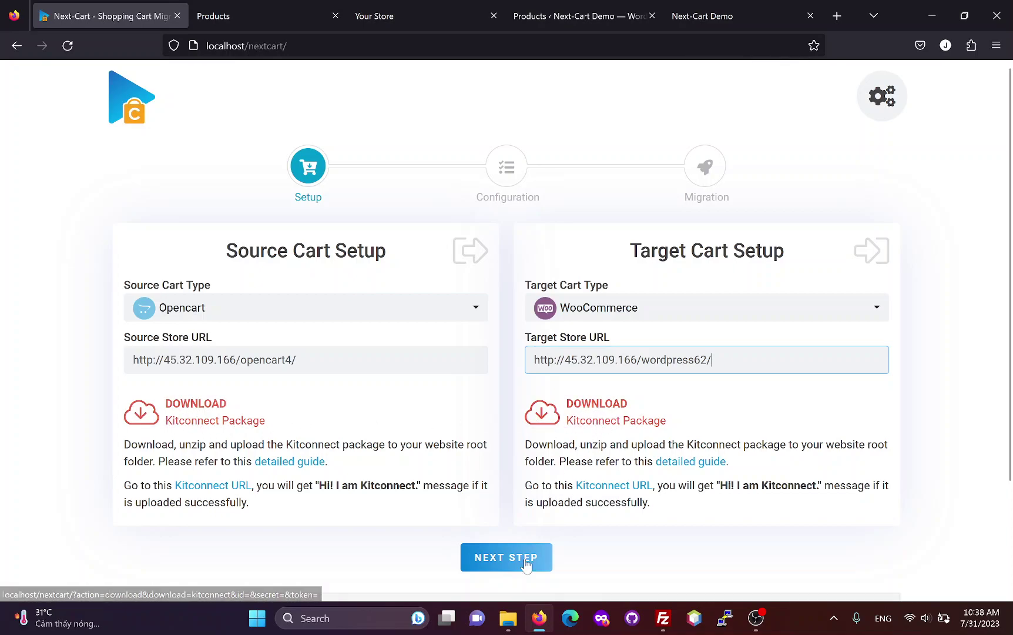
Upload the extracted kitconnect_d5a04917 folder to /var/www/html/wordpress62 on the server using FileZilla.
{"action": "mouse_move", "coordinate": [512, 626]}
{"action": "left_click", "coordinate": [562, 548]}
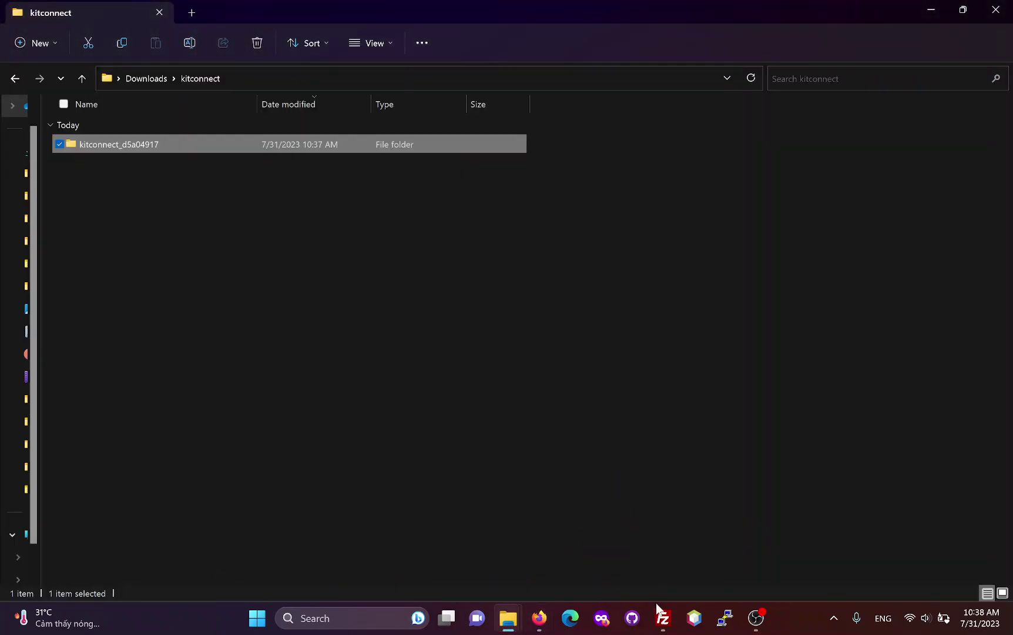
{"action": "mouse_move", "coordinate": [656, 598]}
{"action": "left_click", "coordinate": [662, 535]}
{"action": "left_click", "coordinate": [619, 162]}
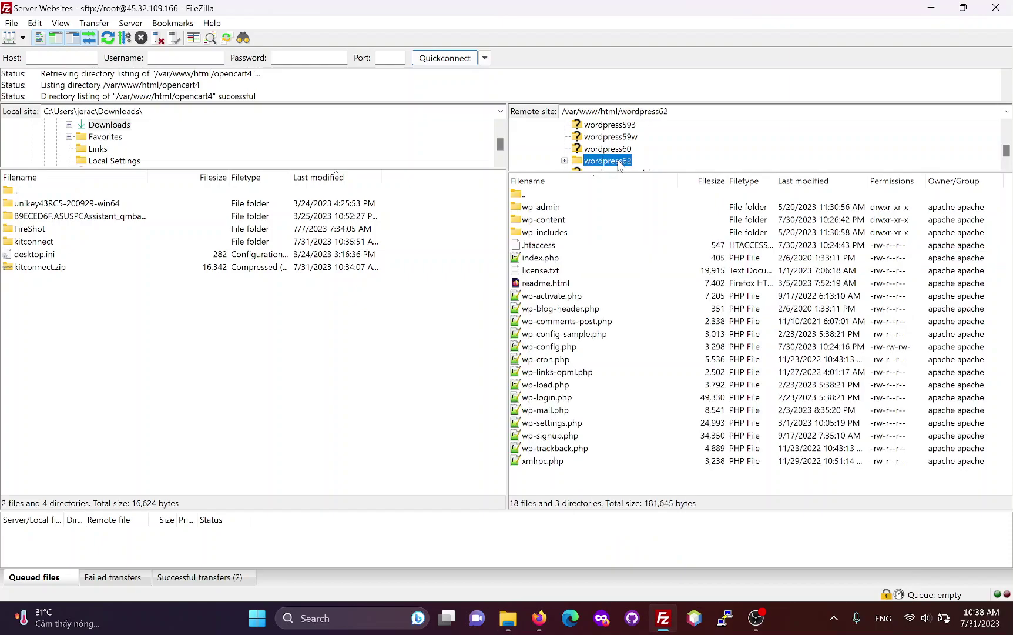
{"action": "mouse_move", "coordinate": [508, 619]}
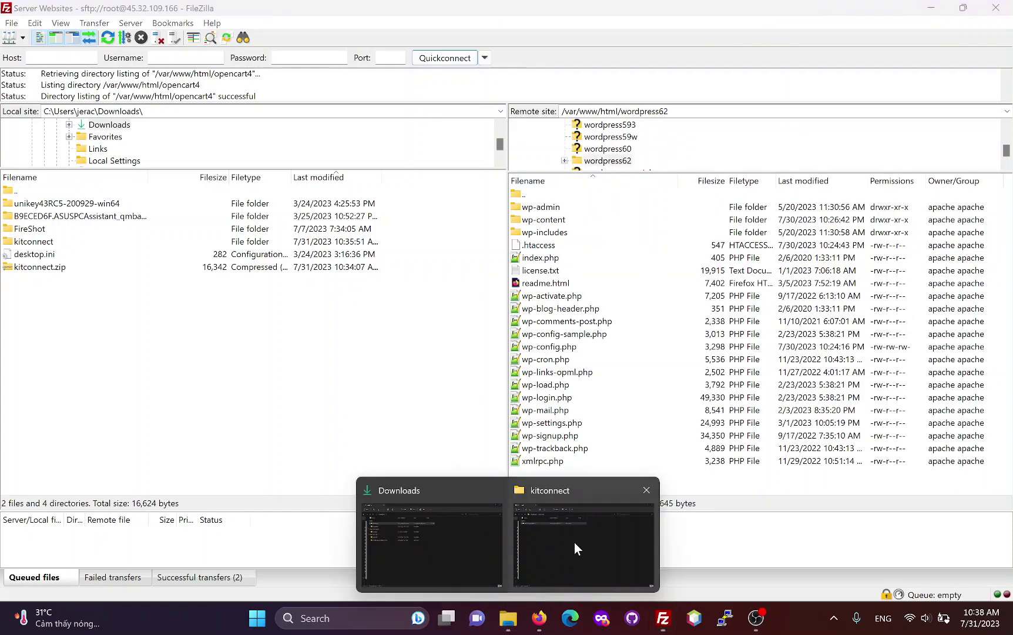
{"action": "left_click", "coordinate": [574, 542]}
{"action": "left_click_drag", "start_coordinate": [123, 144], "coordinate": [649, 385]}
{"action": "key", "text": "alt+Tab"}
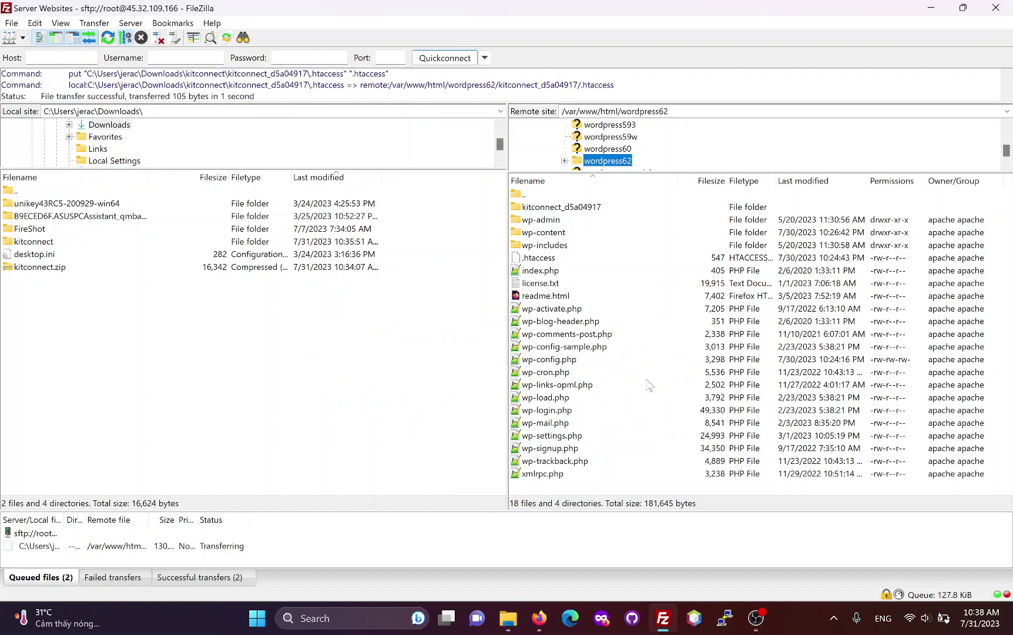
{"action": "left_click", "coordinate": [569, 210]}
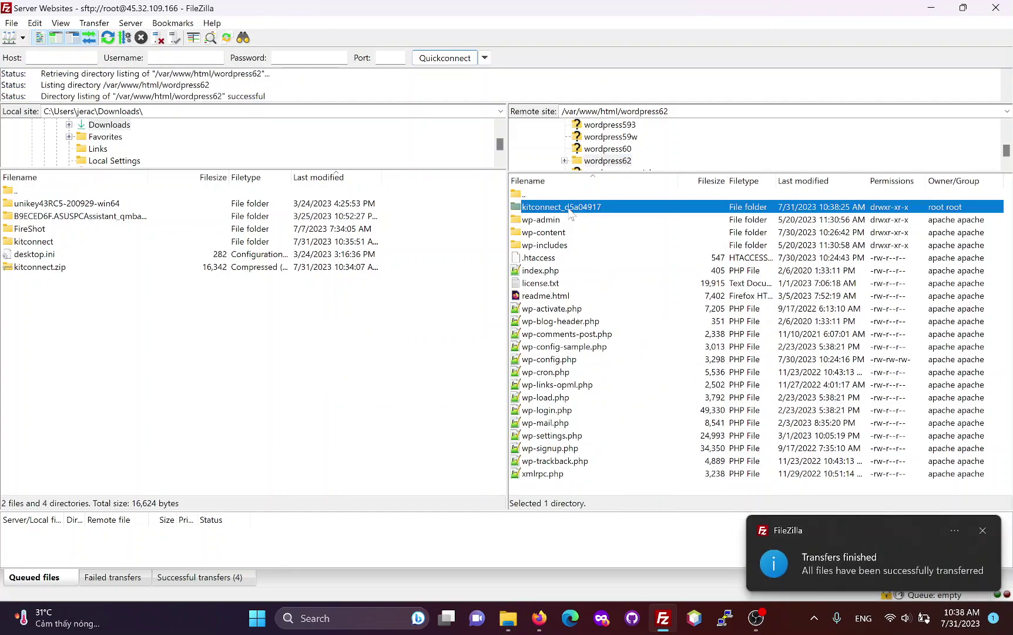
Switch back to Firefox, check the target store's Kitconnect URL, and close the page it opens.
{"action": "left_click", "coordinate": [540, 617]}
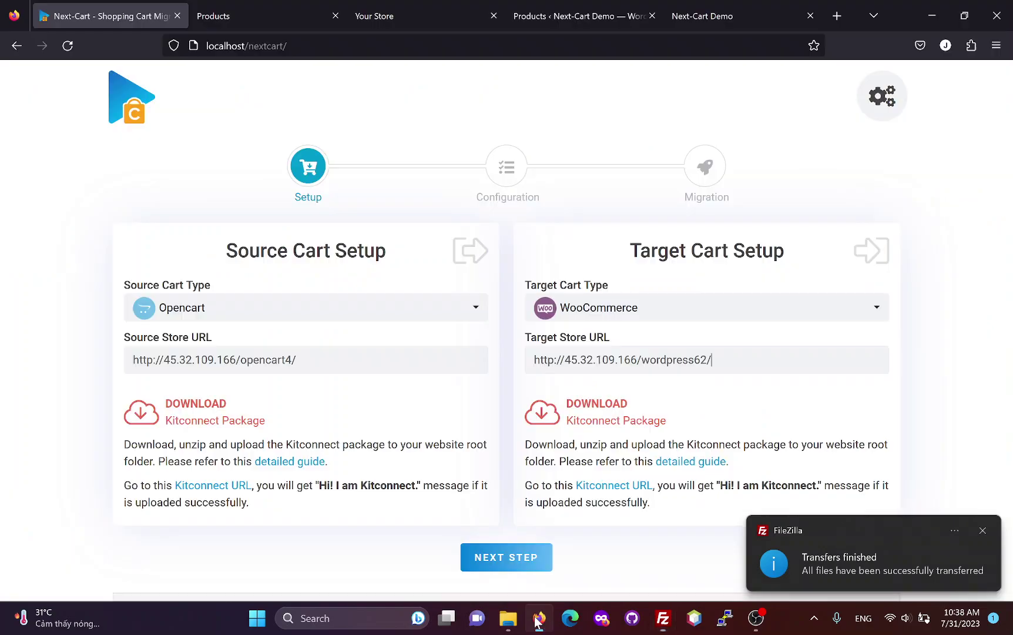
{"action": "left_click", "coordinate": [609, 486]}
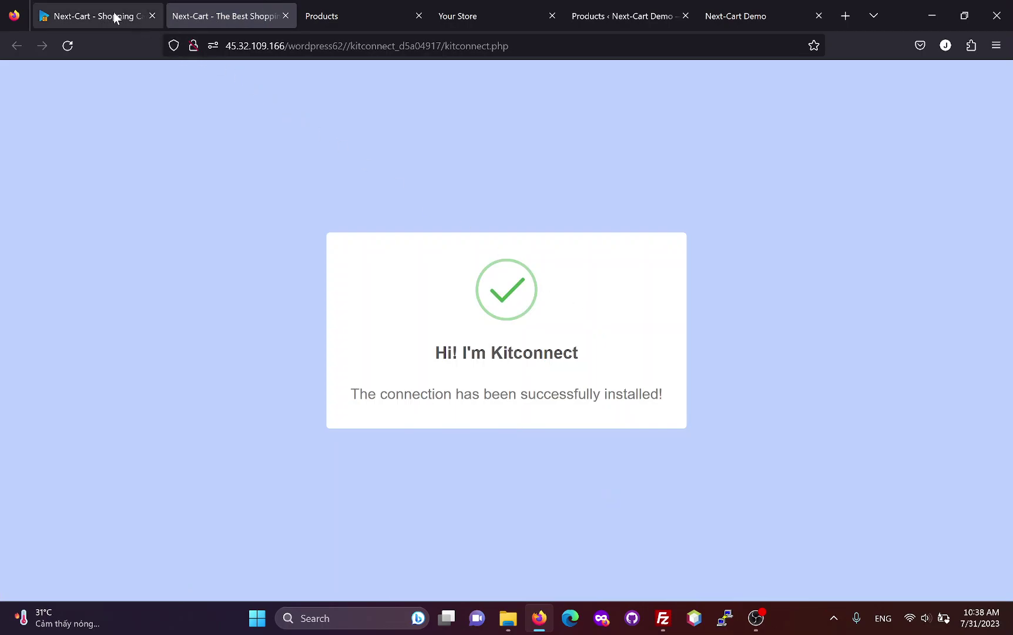
{"action": "middle_click", "coordinate": [203, 4]}
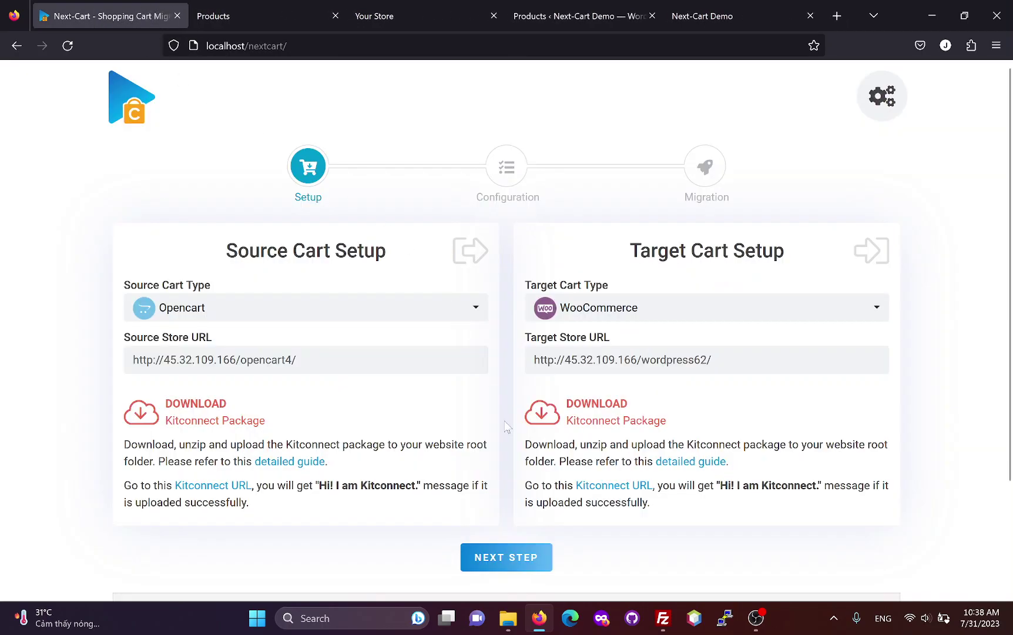
Proceed to the Configuration stage and select all entities for migration.
{"action": "left_click", "coordinate": [510, 560]}
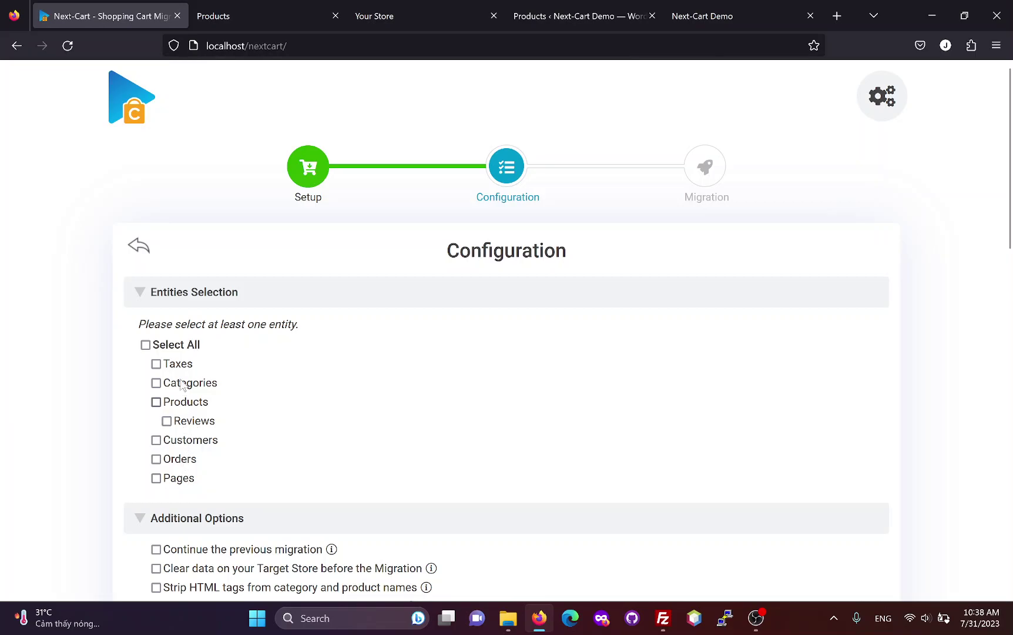
{"action": "left_click", "coordinate": [174, 349]}
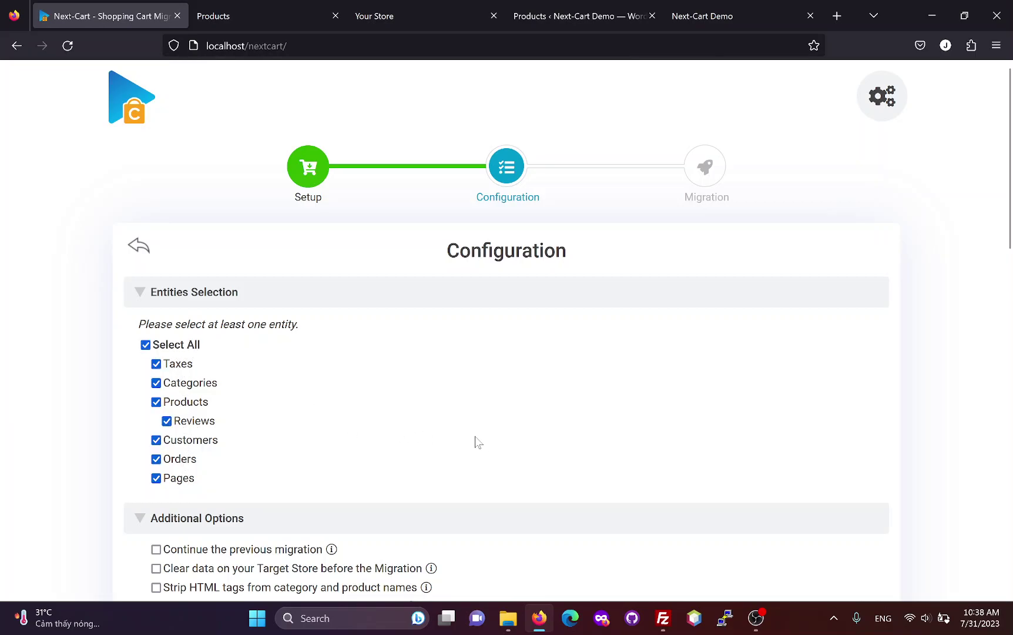
Enable stripping HTML tags, importing description images, preserving customer and order IDs, and migrating SEO URLs in the additional options.
{"action": "scroll", "coordinate": [518, 457], "scroll_direction": "down", "scroll_amount": 4}
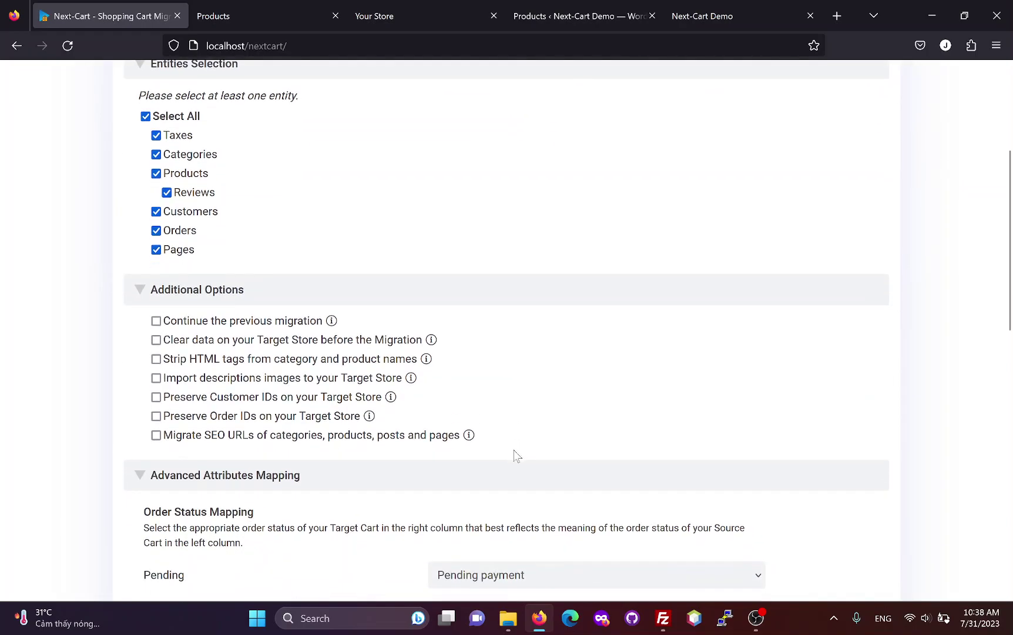
{"action": "left_click", "coordinate": [218, 361]}
{"action": "left_click", "coordinate": [233, 417]}
{"action": "left_click", "coordinate": [241, 435]}
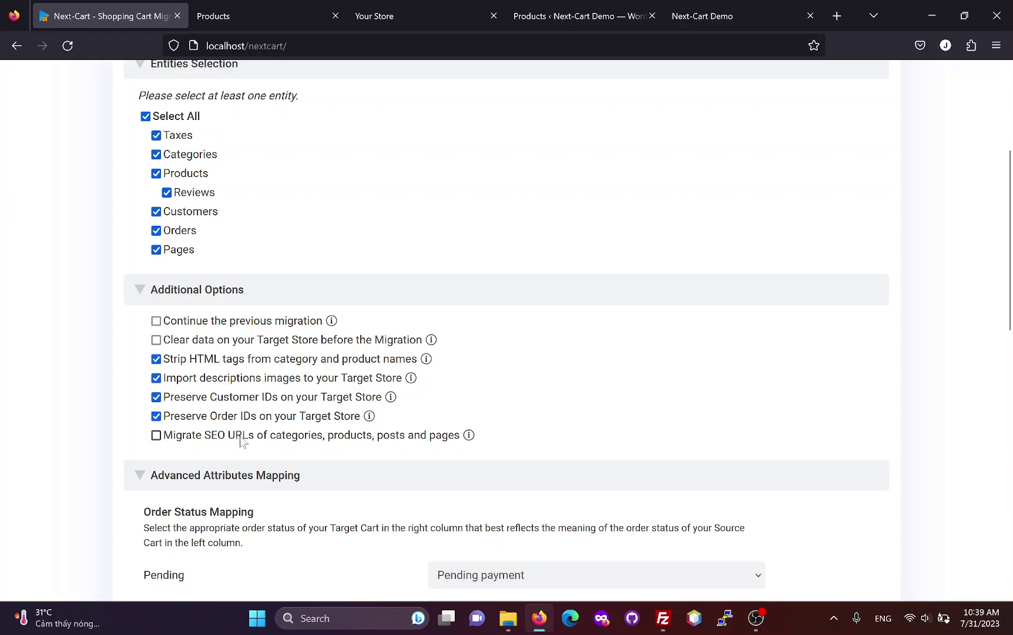
Map the source cart's Shipped order status to Completed on the target cart.
{"action": "scroll", "coordinate": [482, 464], "scroll_direction": "down", "scroll_amount": 5}
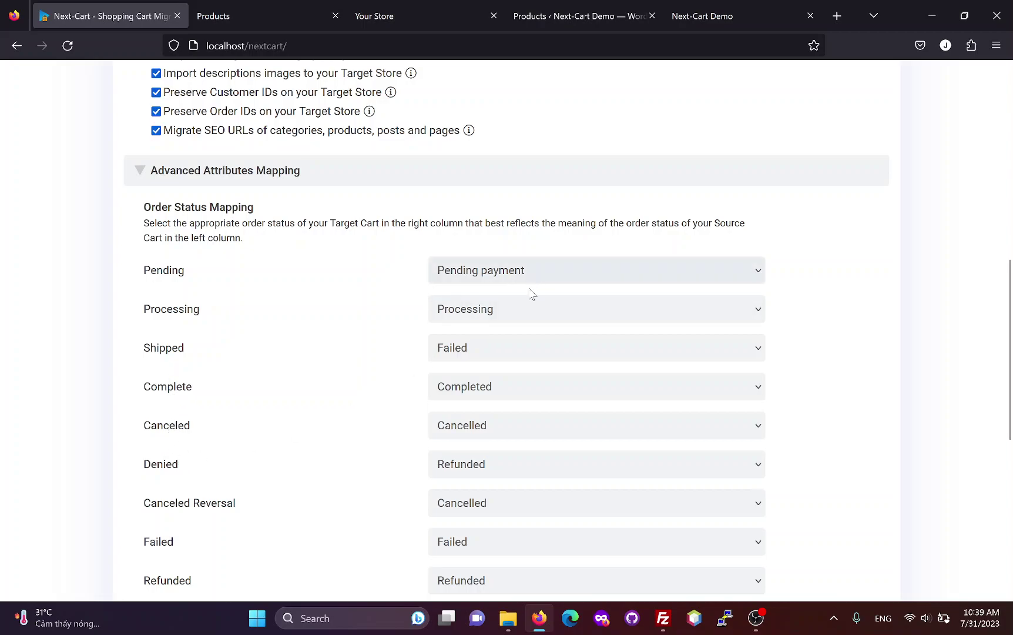
{"action": "left_click", "coordinate": [512, 351]}
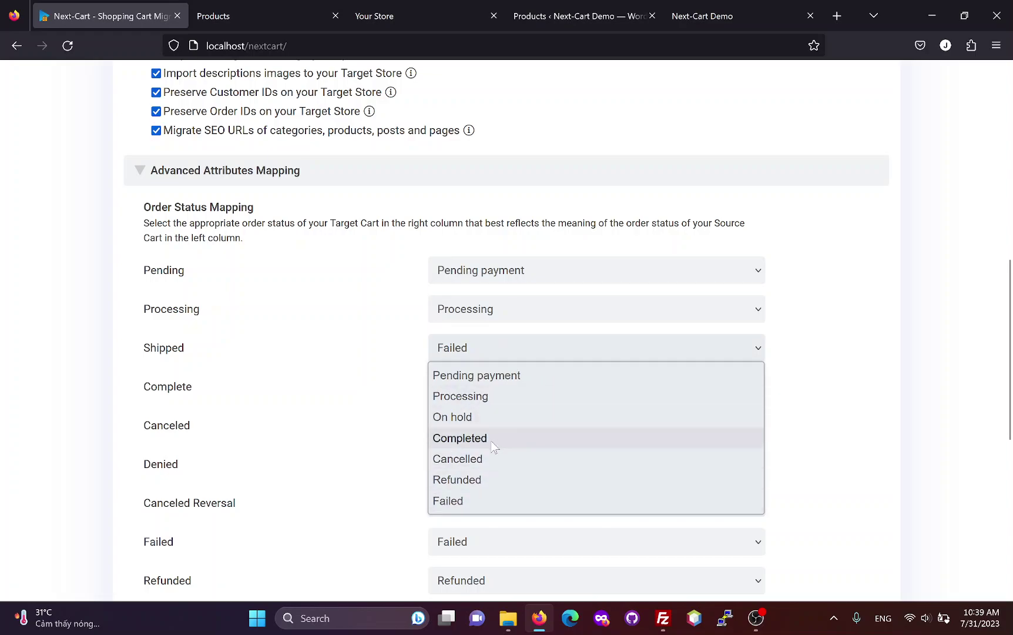
{"action": "left_click", "coordinate": [491, 440]}
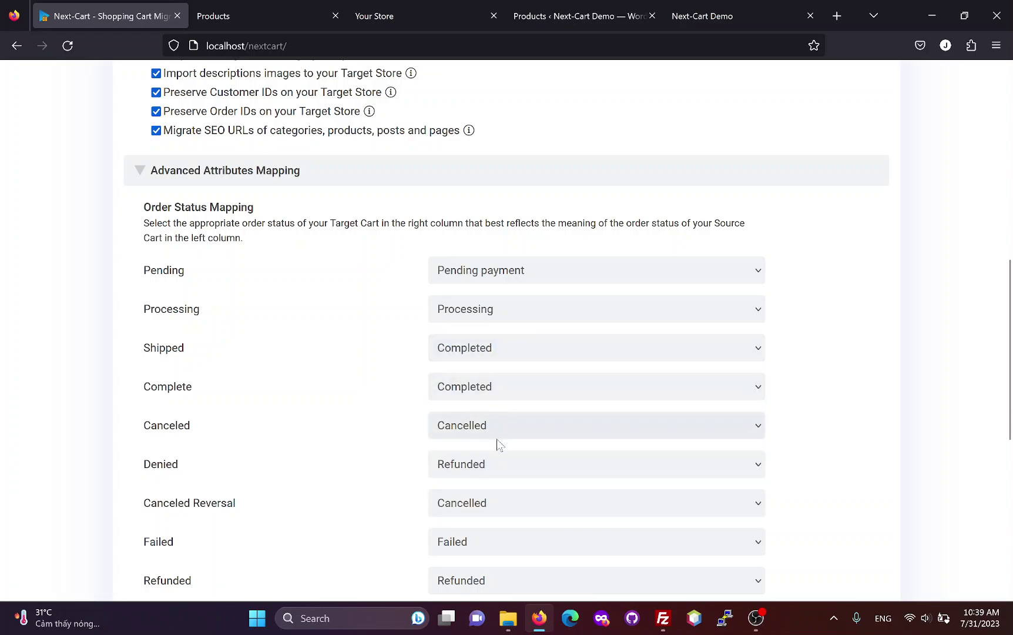
Map the source cart's Denied order status to Cancelled and Chargeback to Refunded on the target cart.
{"action": "left_click", "coordinate": [497, 466]}
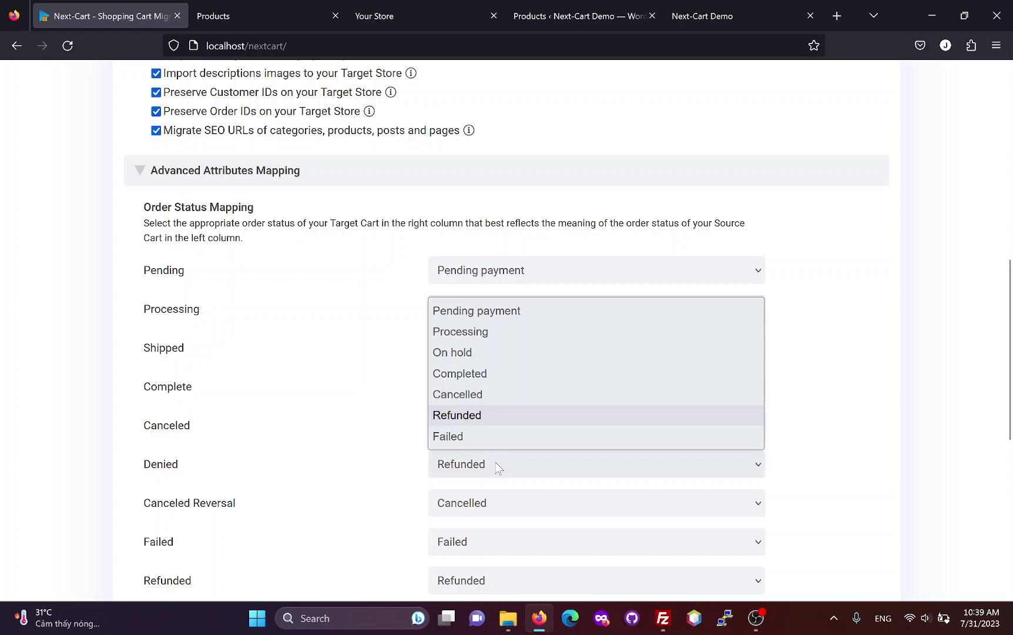
{"action": "left_click", "coordinate": [499, 395]}
{"action": "scroll", "coordinate": [513, 407], "scroll_direction": "down", "scroll_amount": 1}
{"action": "scroll", "coordinate": [514, 407], "scroll_direction": "down", "scroll_amount": 3}
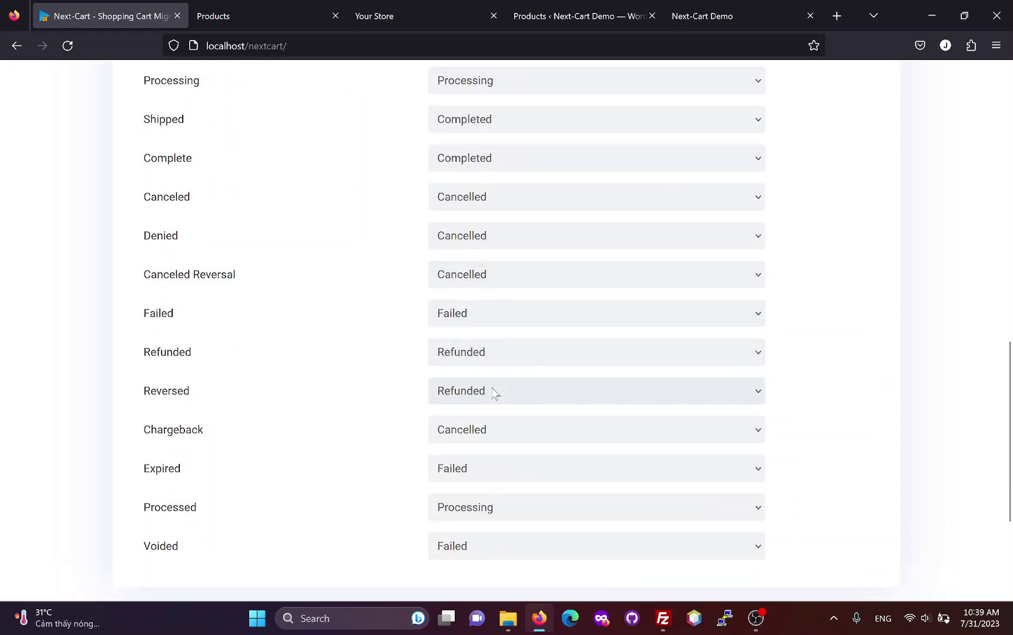
{"action": "left_click", "coordinate": [496, 430]}
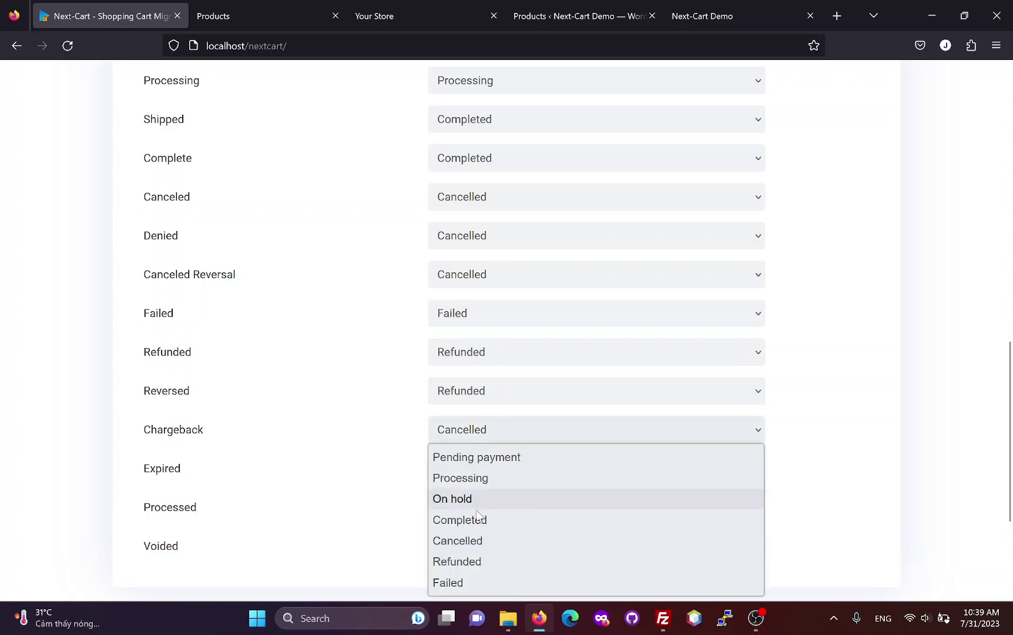
{"action": "left_click", "coordinate": [476, 560]}
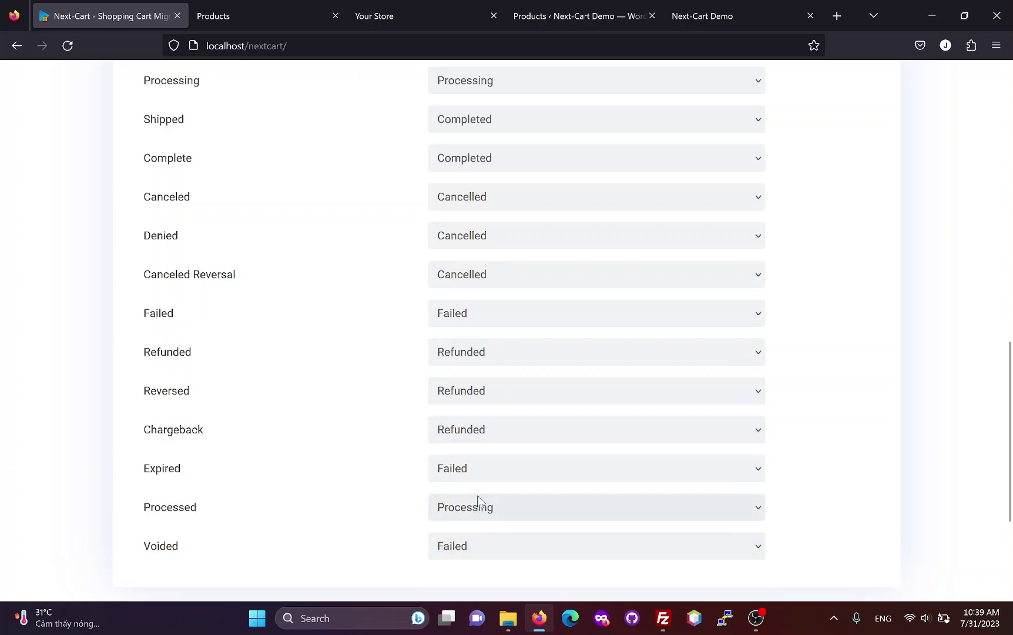
Map the Expired and Voided order statuses to Cancelled and the Processed status to Completed on the target cart.
{"action": "left_click", "coordinate": [477, 475]}
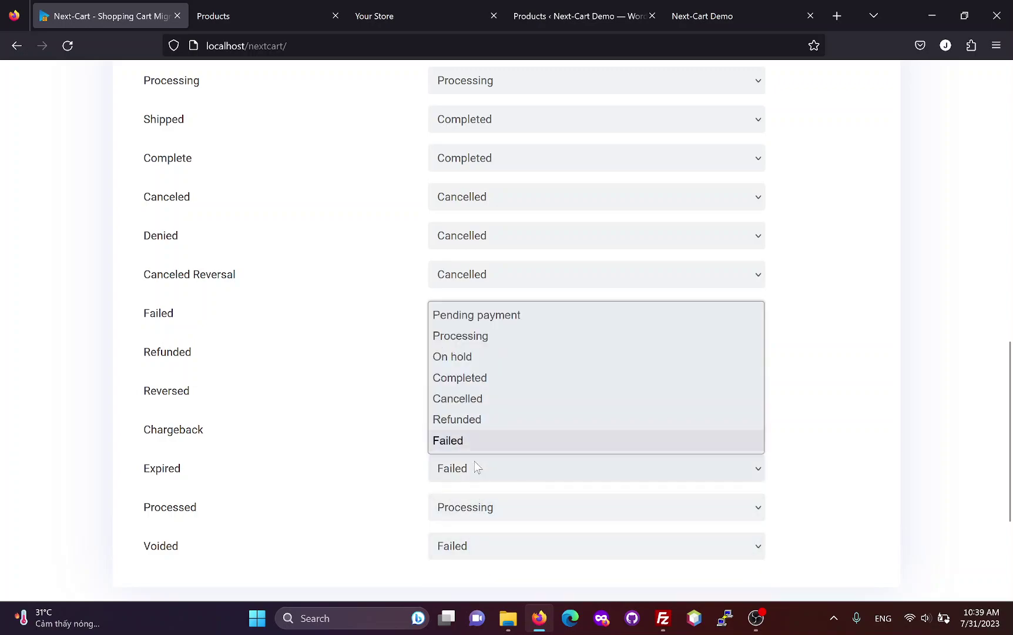
{"action": "left_click", "coordinate": [482, 400]}
{"action": "left_click", "coordinate": [483, 512]}
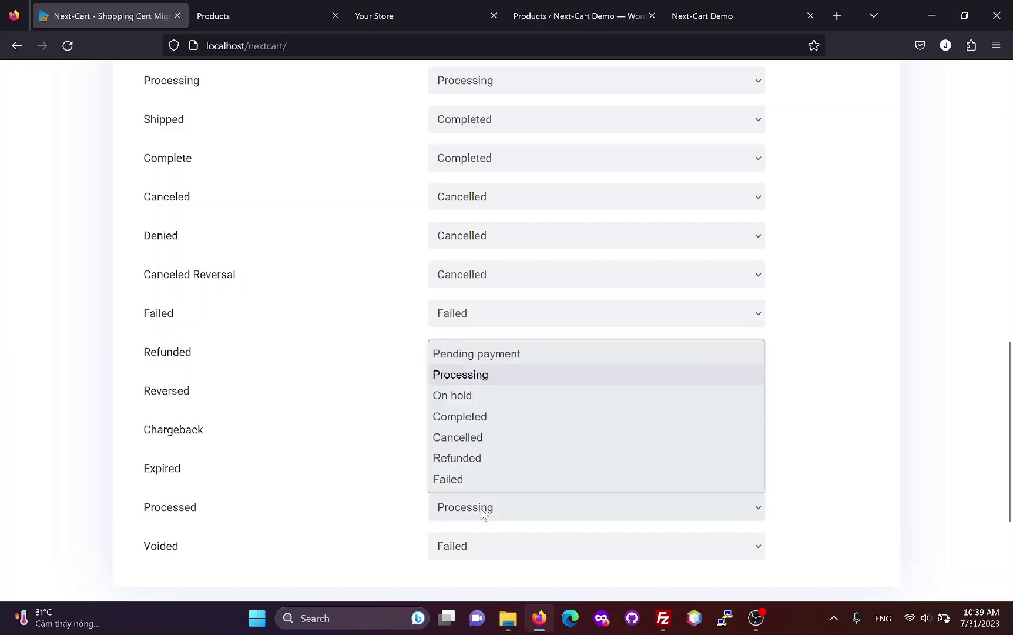
{"action": "left_click", "coordinate": [488, 417]}
{"action": "left_click", "coordinate": [488, 553]}
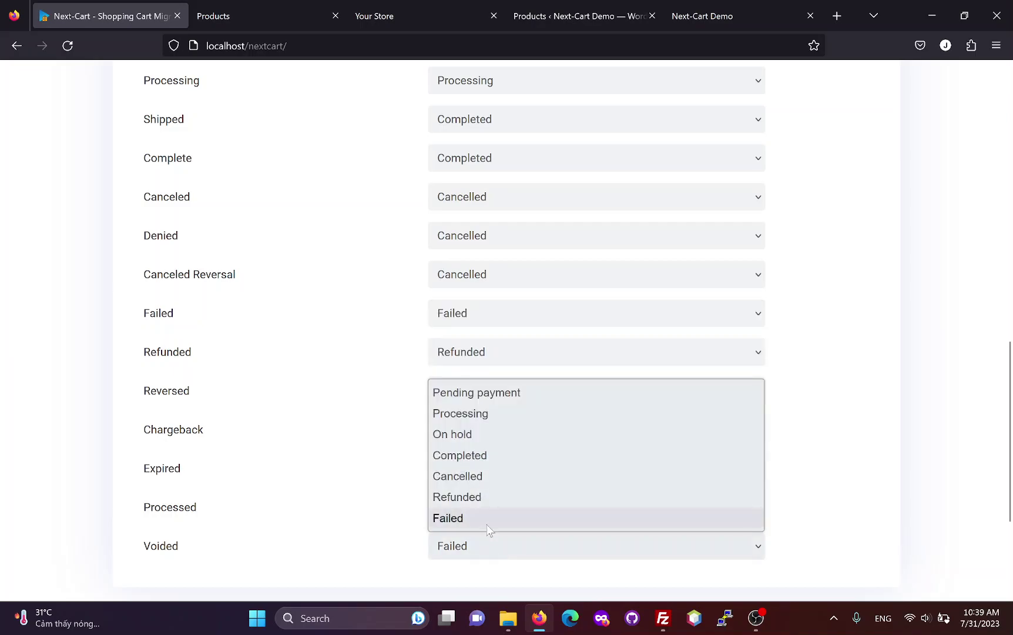
{"action": "left_click", "coordinate": [493, 476]}
Proceed to the Migration stage to start the OpenCart-to-WooCommerce transfer and follow the progress of its entities.
{"action": "scroll", "coordinate": [520, 443], "scroll_direction": "down", "scroll_amount": 1}
{"action": "scroll", "coordinate": [521, 439], "scroll_direction": "down", "scroll_amount": 2}
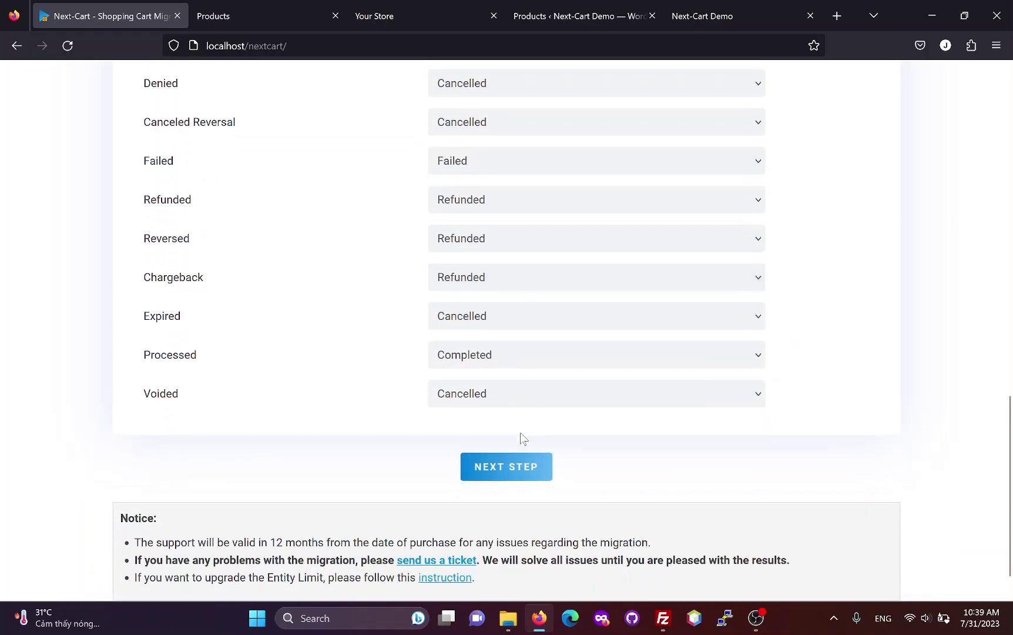
{"action": "left_click", "coordinate": [510, 469]}
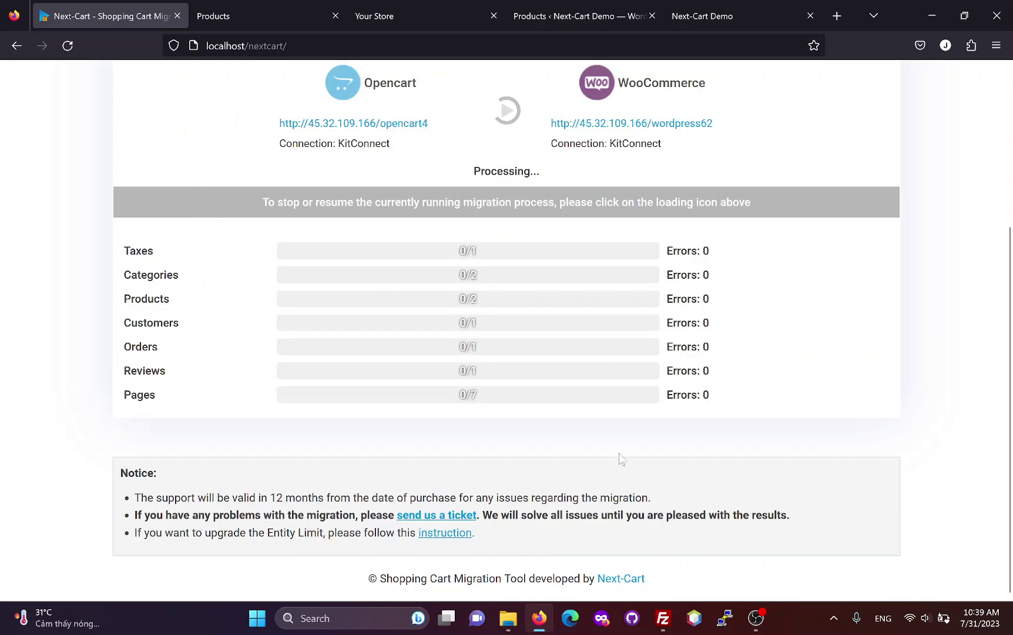
{"action": "scroll", "coordinate": [1011, 336], "scroll_direction": "up", "scroll_amount": 1}
{"action": "scroll", "coordinate": [1011, 336], "scroll_direction": "up", "scroll_amount": 1}
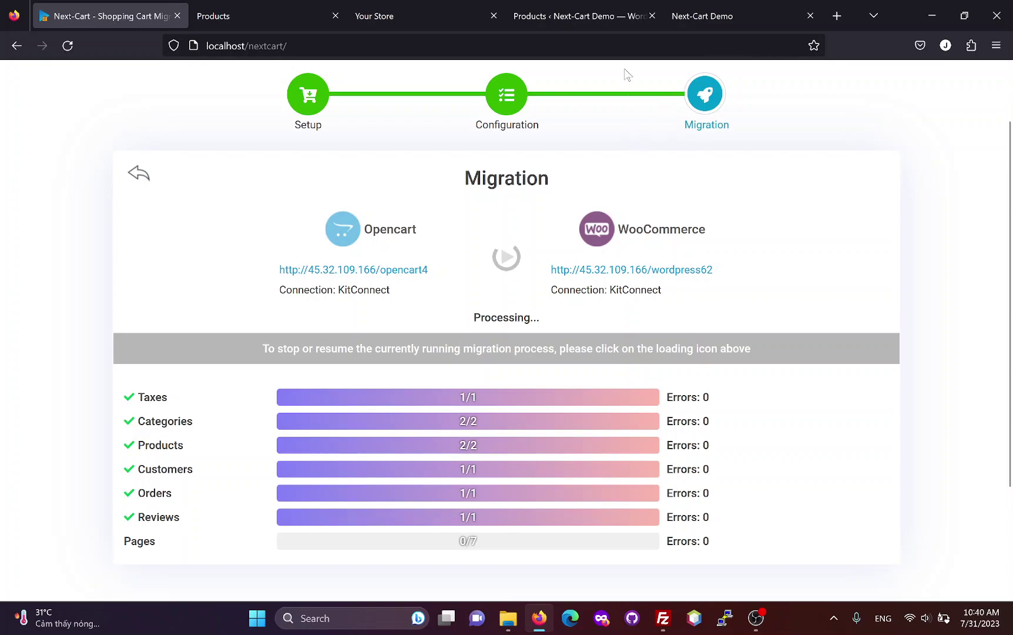
Refresh the WooCommerce product list in the target store's admin and open the migrated Pet Tag product.
{"action": "left_click", "coordinate": [606, 16]}
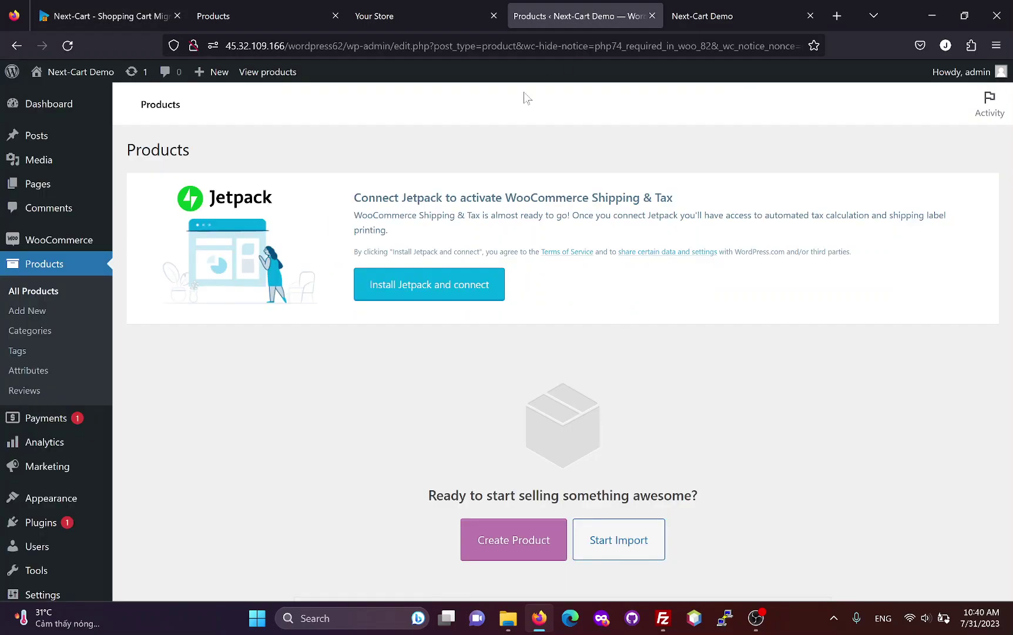
{"action": "left_click", "coordinate": [67, 45]}
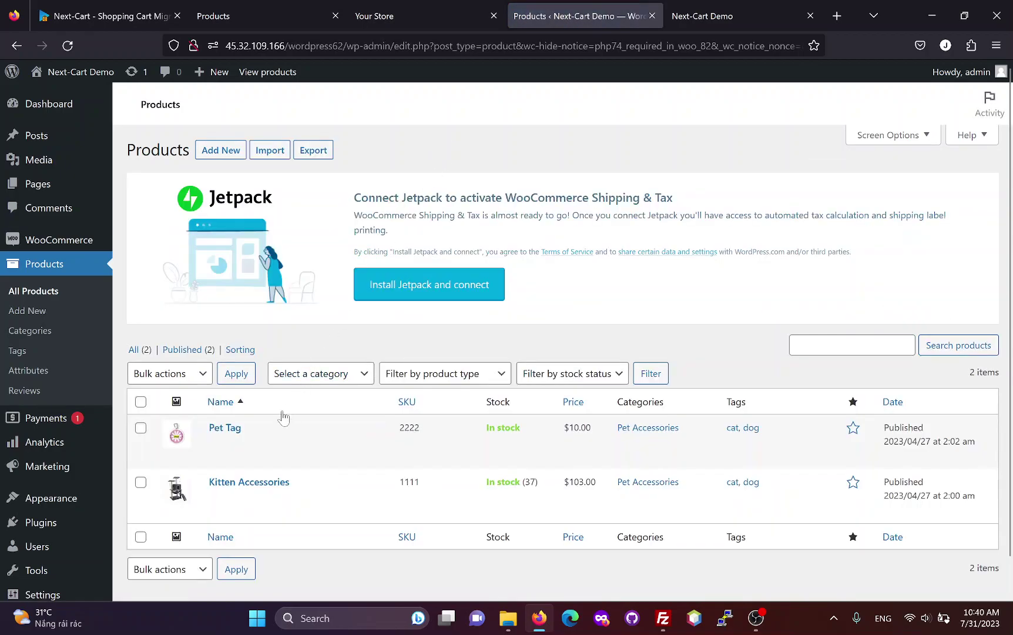
{"action": "left_click", "coordinate": [233, 434]}
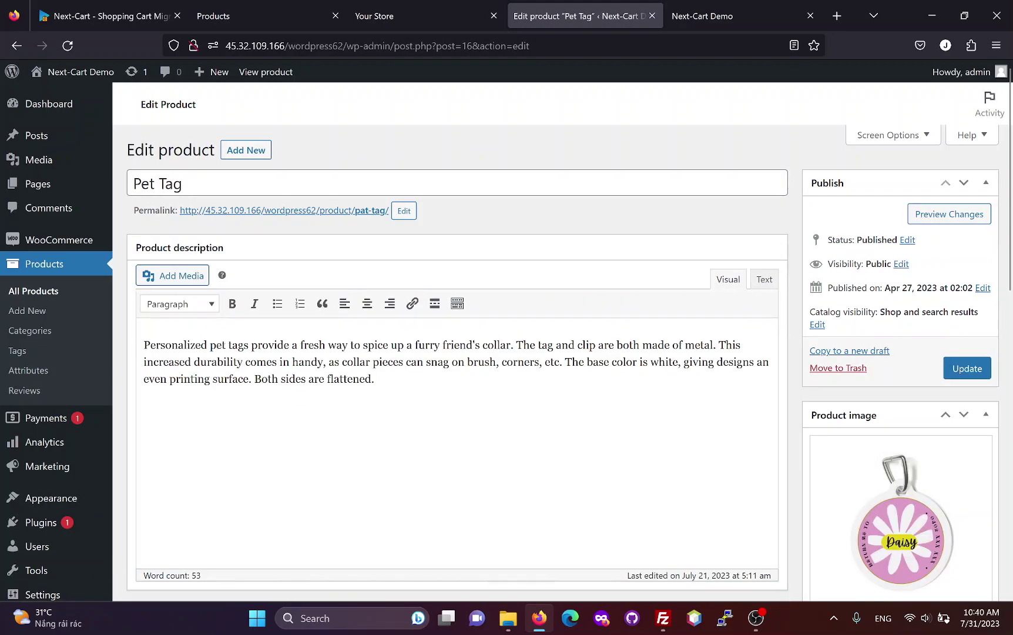
Review the Pet Tag product's description, price, shipping data and linked products.
{"action": "scroll", "coordinate": [583, 372], "scroll_direction": "down", "scroll_amount": 3}
{"action": "scroll", "coordinate": [592, 377], "scroll_direction": "down", "scroll_amount": 2}
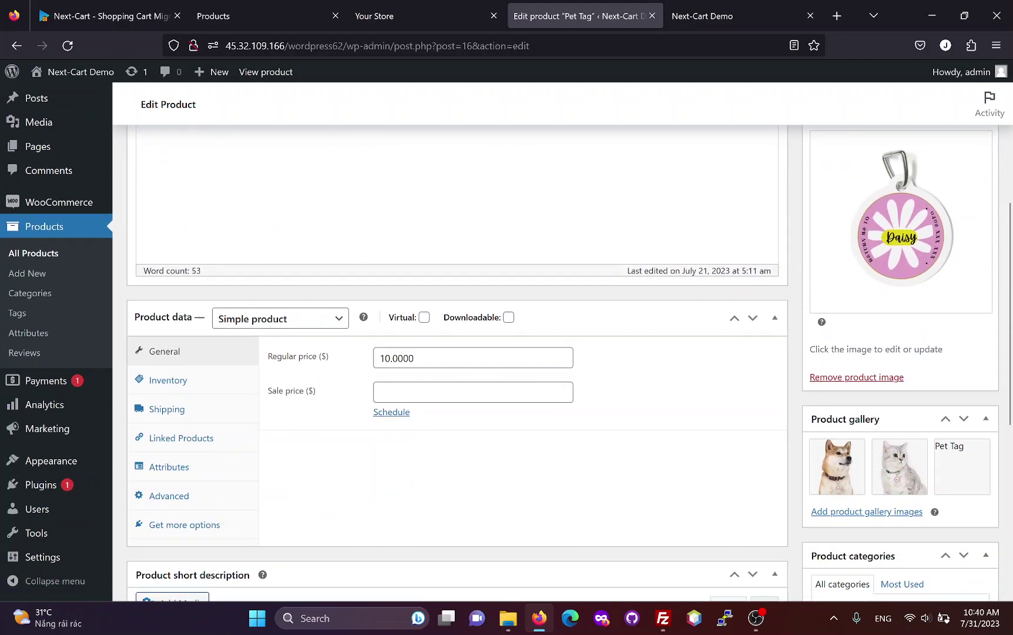
{"action": "left_click", "coordinate": [174, 392]}
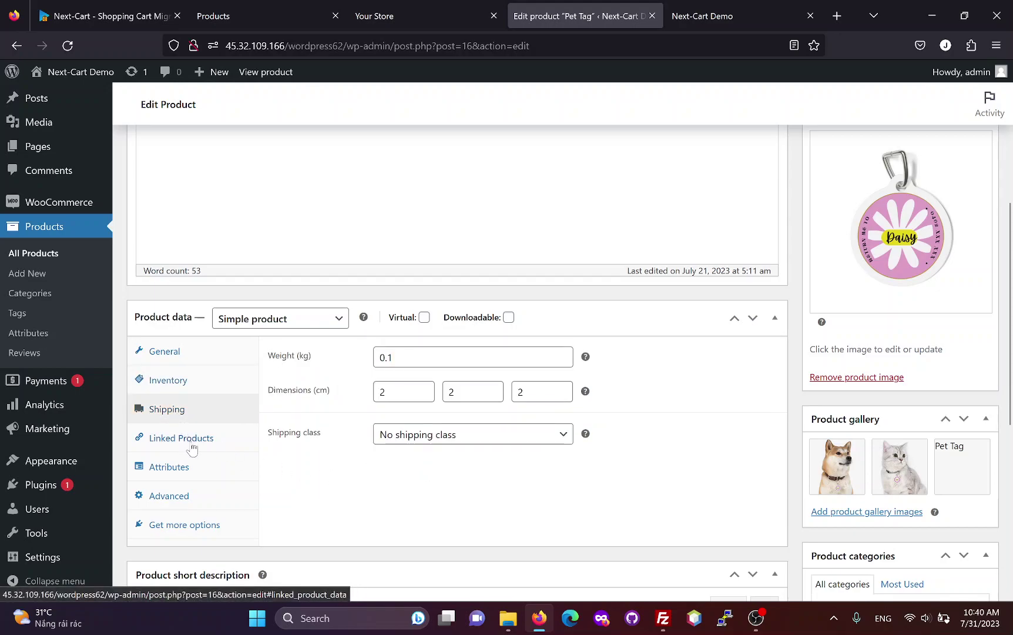
{"action": "left_click", "coordinate": [213, 442]}
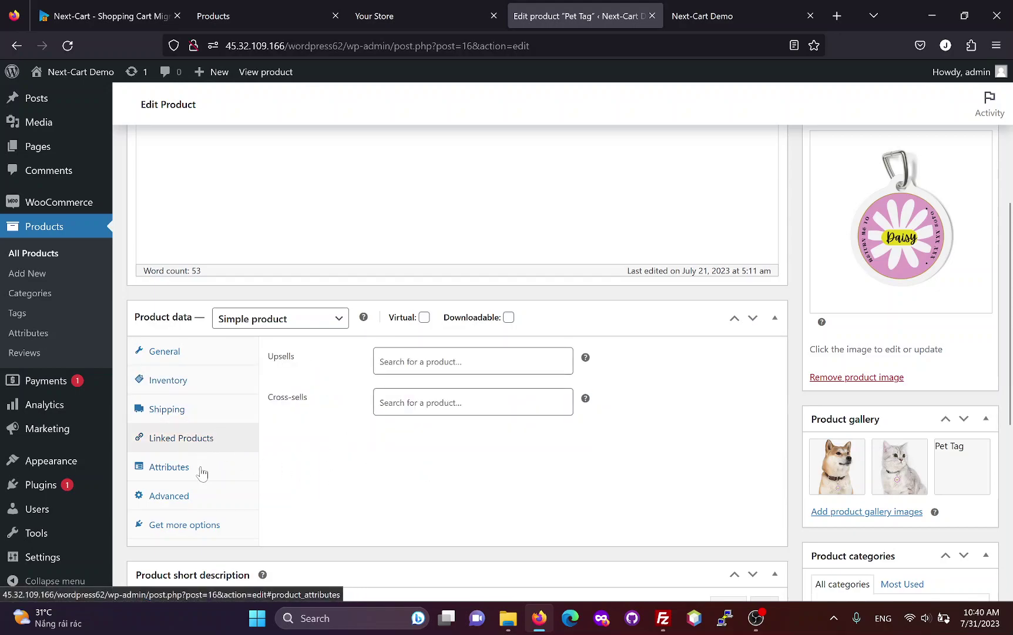
Expand the Pet Tag product's Model, Brand and UPC attributes and examine their values.
{"action": "left_click", "coordinate": [202, 472]}
{"action": "left_click", "coordinate": [613, 460]}
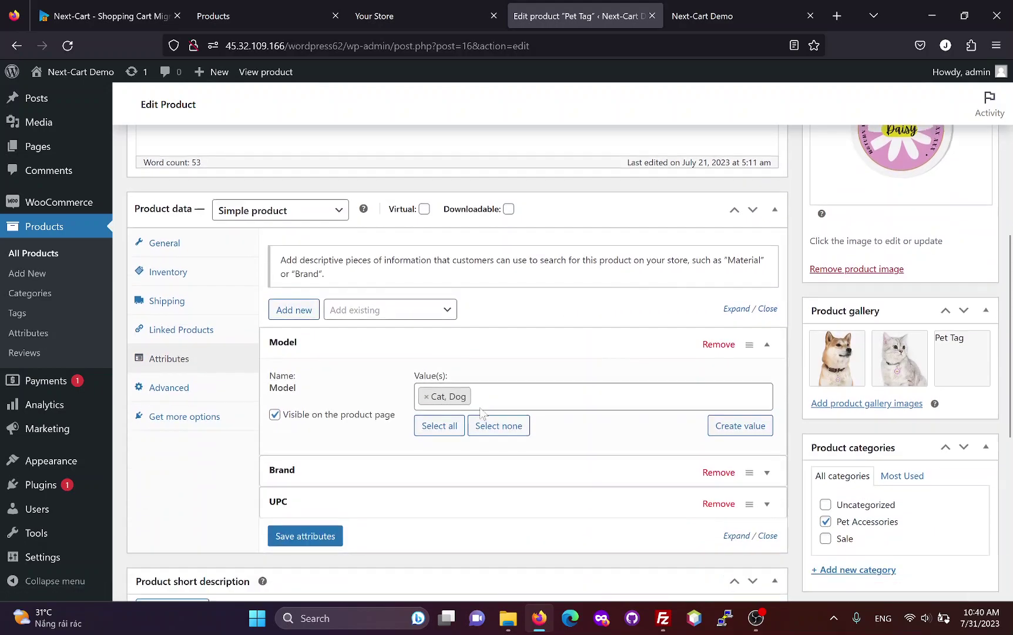
{"action": "scroll", "coordinate": [445, 435], "scroll_direction": "down", "scroll_amount": 2}
{"action": "left_click", "coordinate": [445, 435]}
{"action": "scroll", "coordinate": [477, 418], "scroll_direction": "down", "scroll_amount": 1}
{"action": "left_click", "coordinate": [480, 480]}
{"action": "scroll", "coordinate": [449, 438], "scroll_direction": "down", "scroll_amount": 2}
{"action": "scroll", "coordinate": [445, 438], "scroll_direction": "up", "scroll_amount": 2}
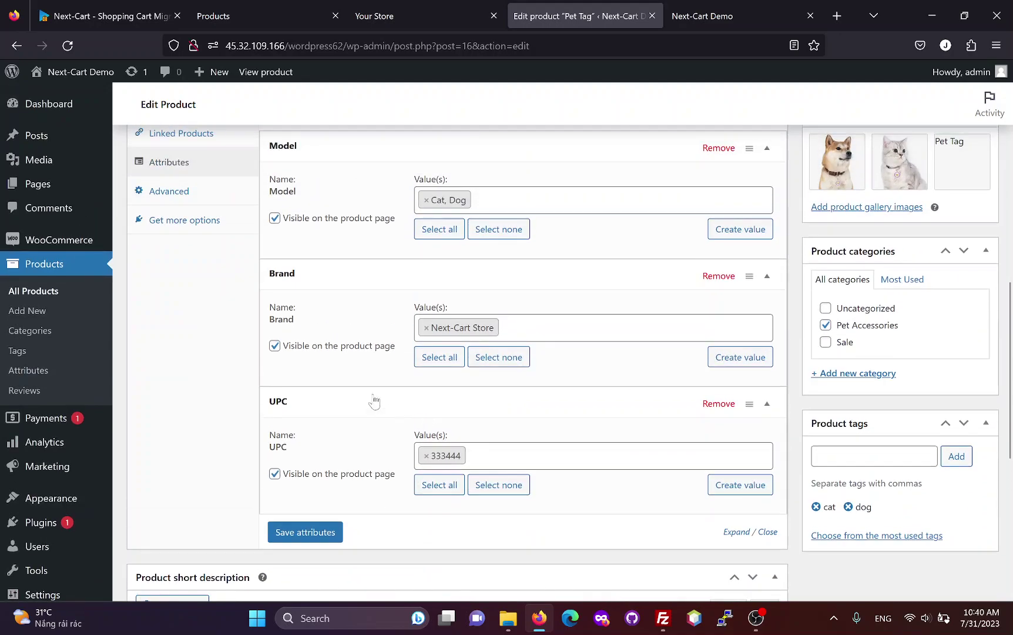
Check the Pet Tag product's advanced settings, short description, gallery, categories and tags.
{"action": "left_click", "coordinate": [182, 197]}
{"action": "scroll", "coordinate": [470, 364], "scroll_direction": "down", "scroll_amount": 3}
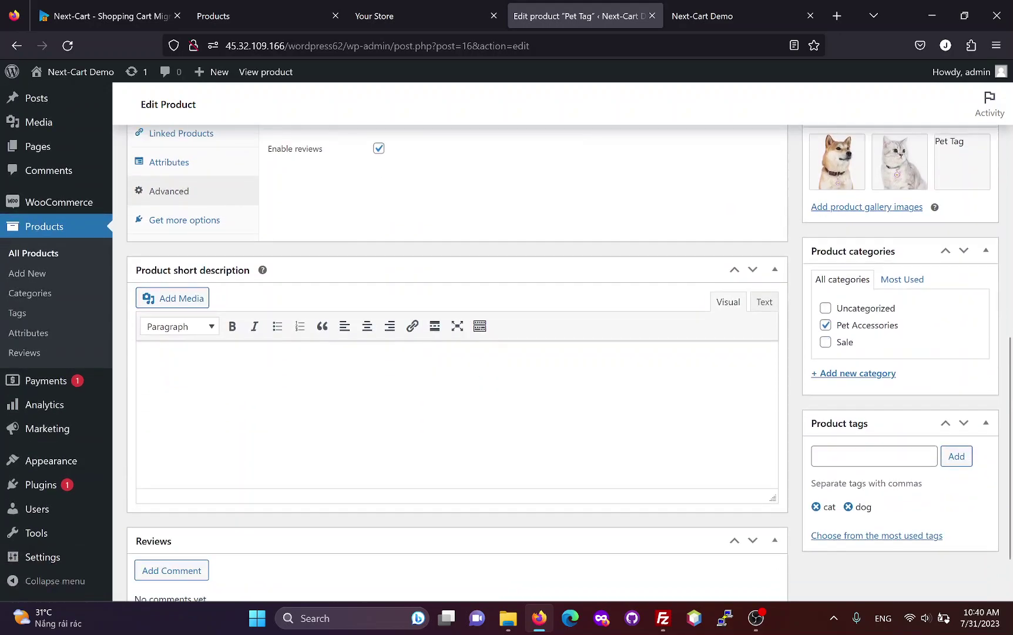
{"action": "scroll", "coordinate": [502, 461], "scroll_direction": "up", "scroll_amount": 6}
{"action": "scroll", "coordinate": [520, 409], "scroll_direction": "down", "scroll_amount": 3}
{"action": "scroll", "coordinate": [903, 485], "scroll_direction": "down", "scroll_amount": 2}
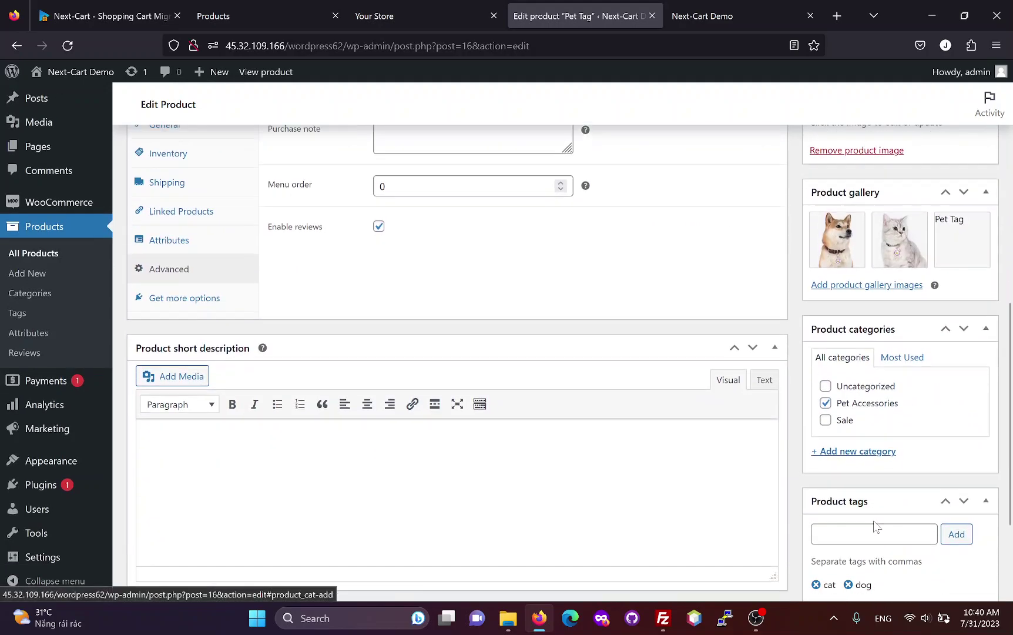
Open the Kitten Accessories product from the product list and review its inventory, shipping and linked products data.
{"action": "left_click", "coordinate": [31, 256]}
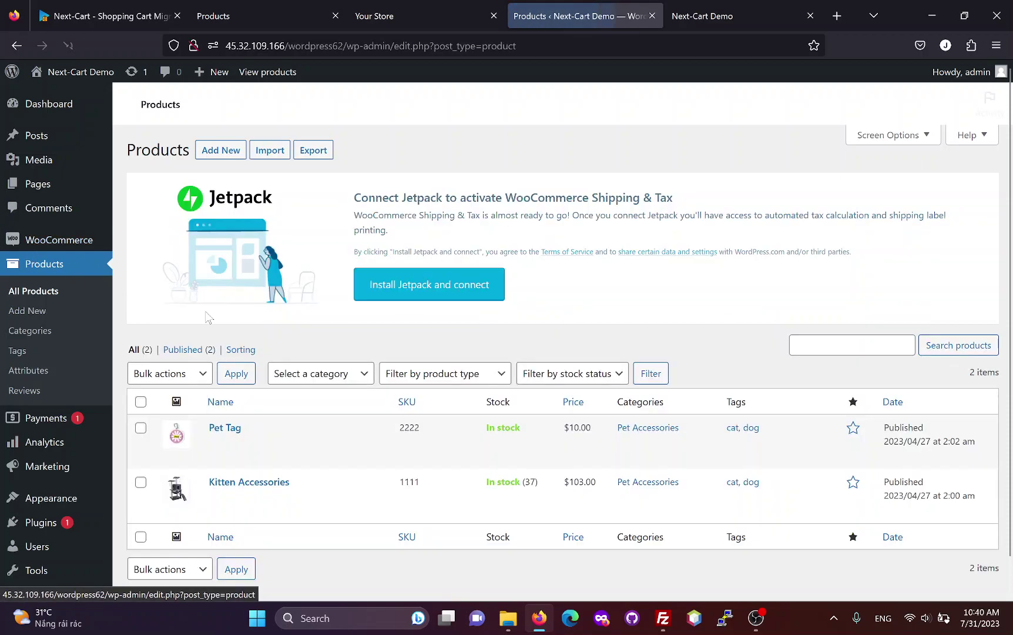
{"action": "left_click", "coordinate": [246, 499]}
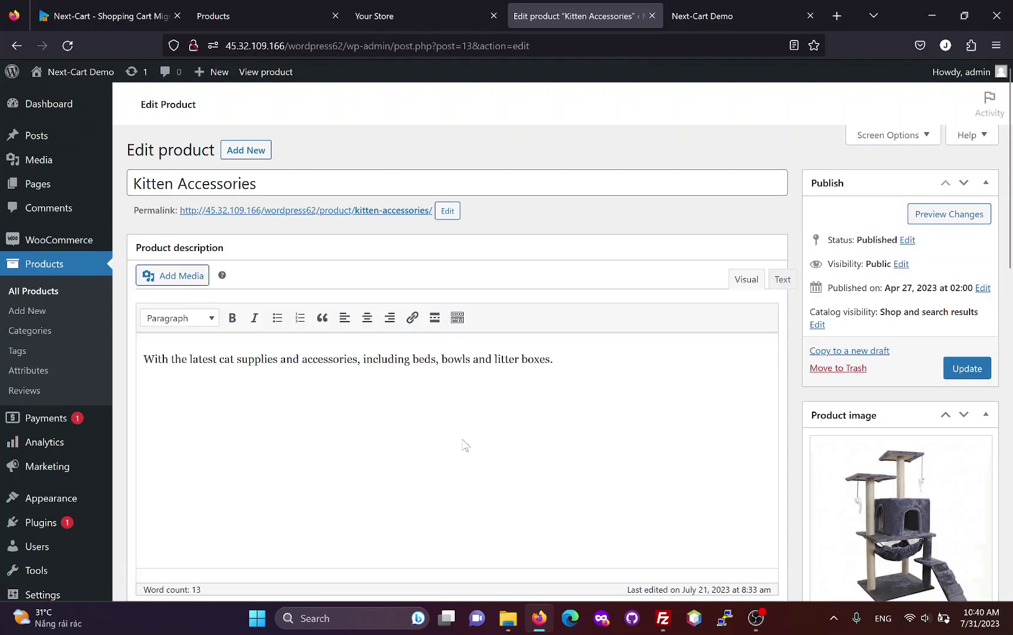
{"action": "scroll", "coordinate": [535, 405], "scroll_direction": "down", "scroll_amount": 6}
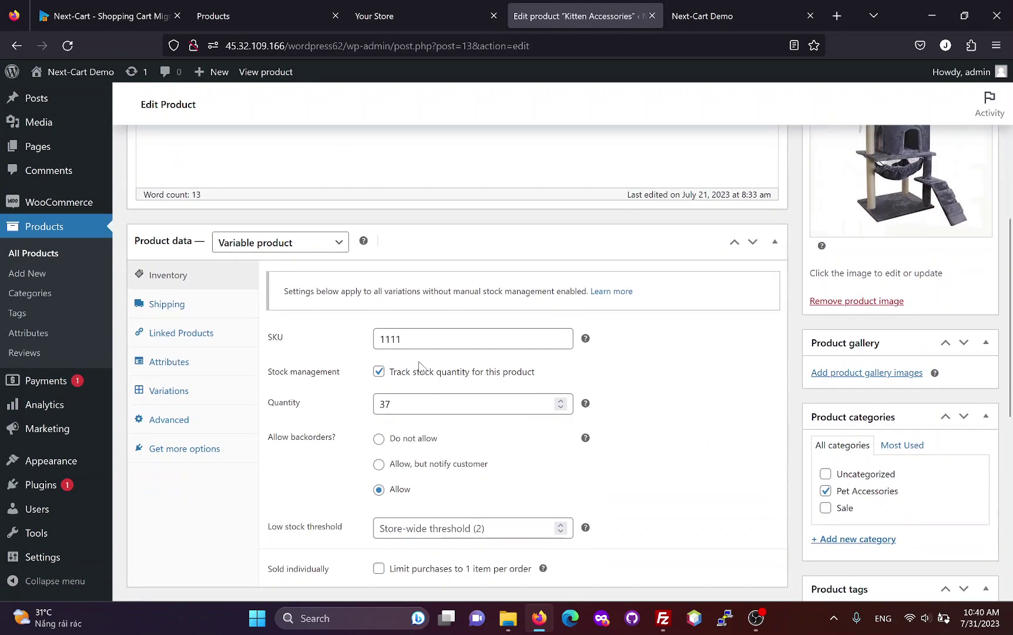
{"action": "scroll", "coordinate": [401, 396], "scroll_direction": "down", "scroll_amount": 1}
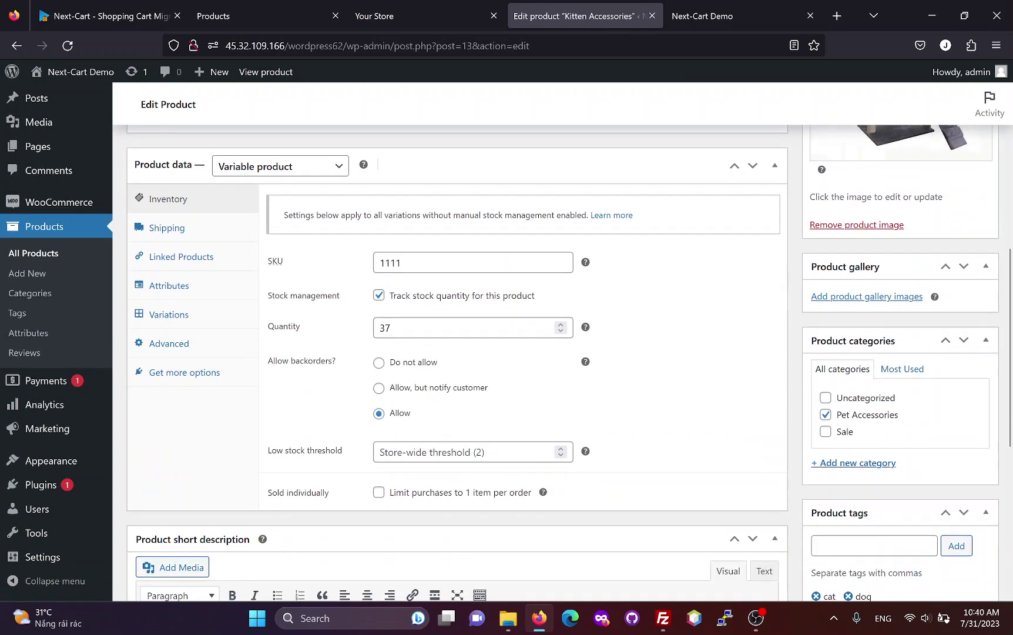
{"action": "left_click", "coordinate": [465, 452]}
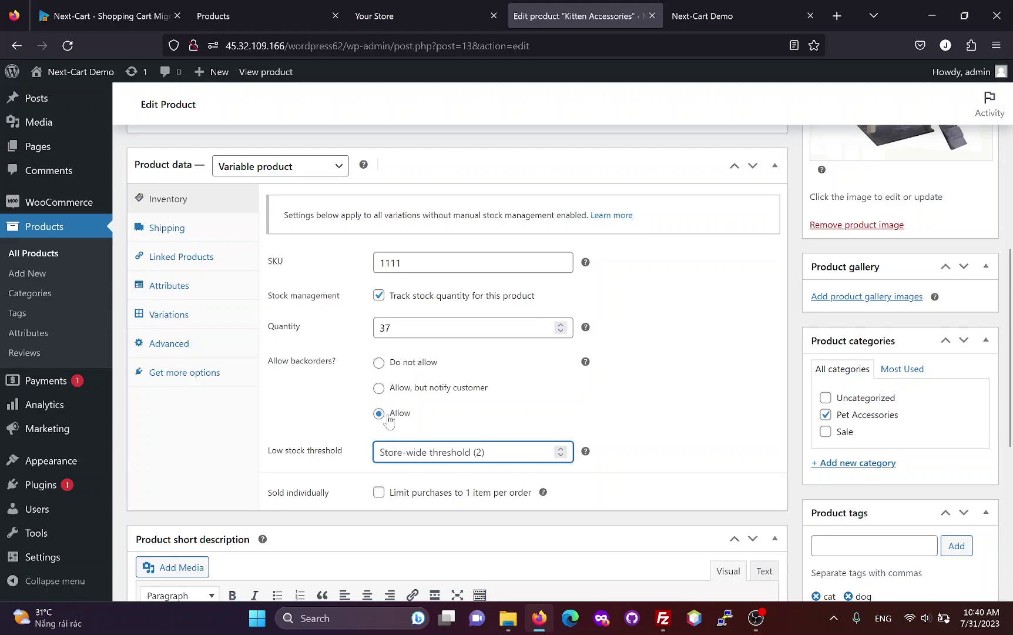
{"action": "left_click", "coordinate": [186, 237]}
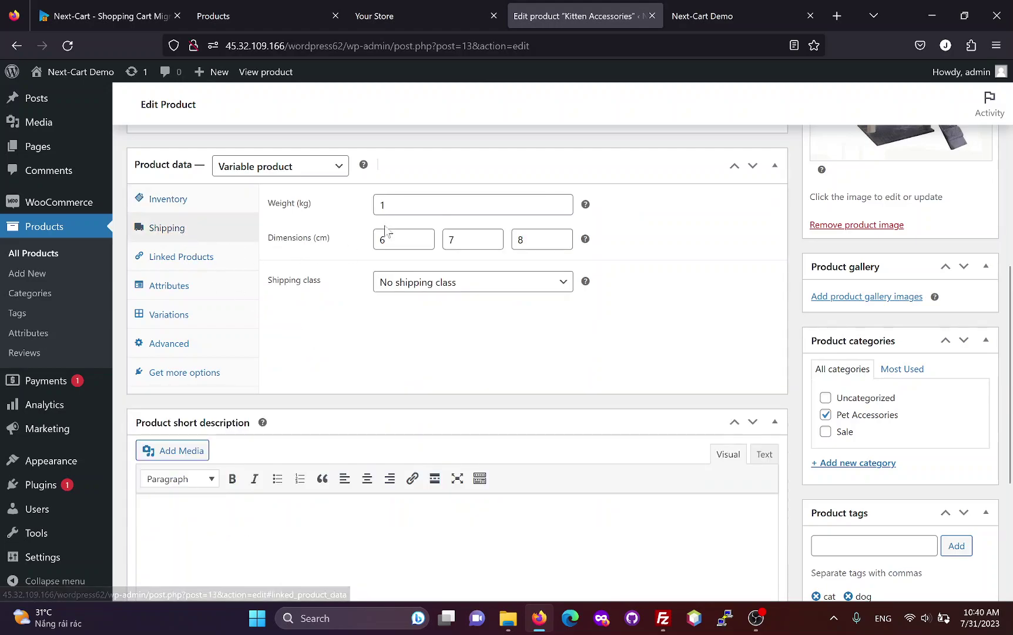
{"action": "left_click", "coordinate": [202, 267]}
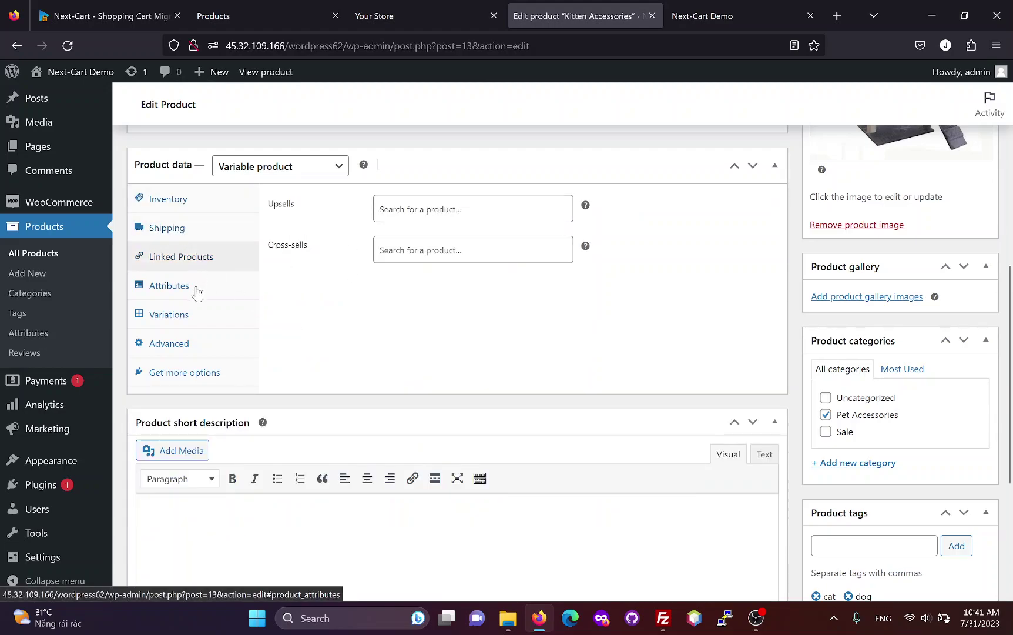
Expand the Kitten Accessories attributes Limit Sell, Size, Color, Model, Year, Brand and UPC and examine their values.
{"action": "left_click", "coordinate": [196, 292]}
{"action": "left_click", "coordinate": [387, 300]}
{"action": "scroll", "coordinate": [398, 303], "scroll_direction": "down", "scroll_amount": 2}
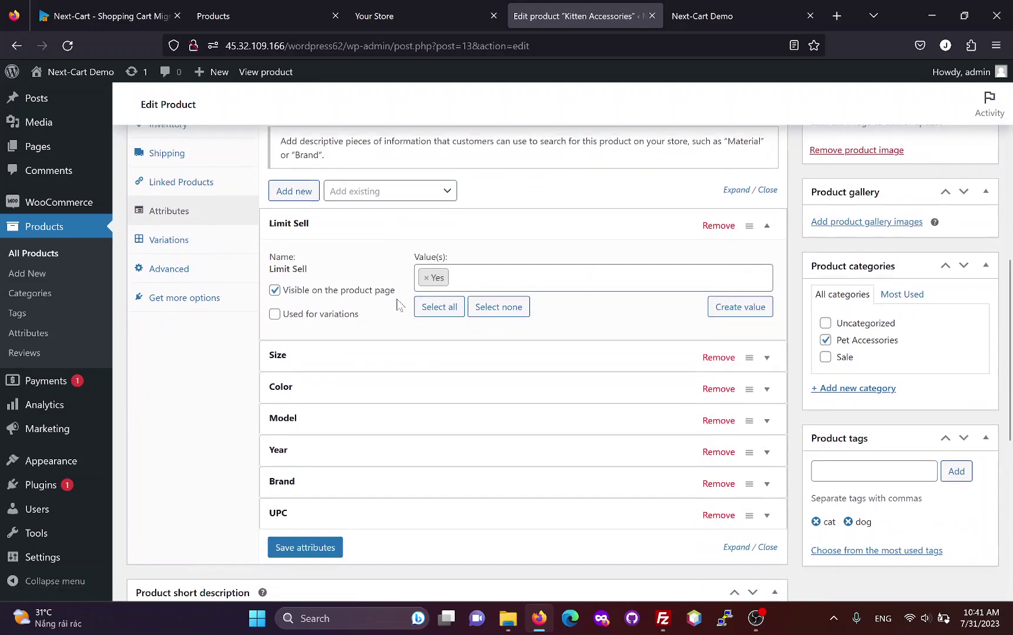
{"action": "left_click", "coordinate": [428, 353]}
{"action": "scroll", "coordinate": [429, 387], "scroll_direction": "down", "scroll_amount": 2}
{"action": "left_click", "coordinate": [430, 410]}
{"action": "scroll", "coordinate": [451, 400], "scroll_direction": "down", "scroll_amount": 3}
{"action": "left_click", "coordinate": [451, 400]}
{"action": "scroll", "coordinate": [459, 417], "scroll_direction": "down", "scroll_amount": 2}
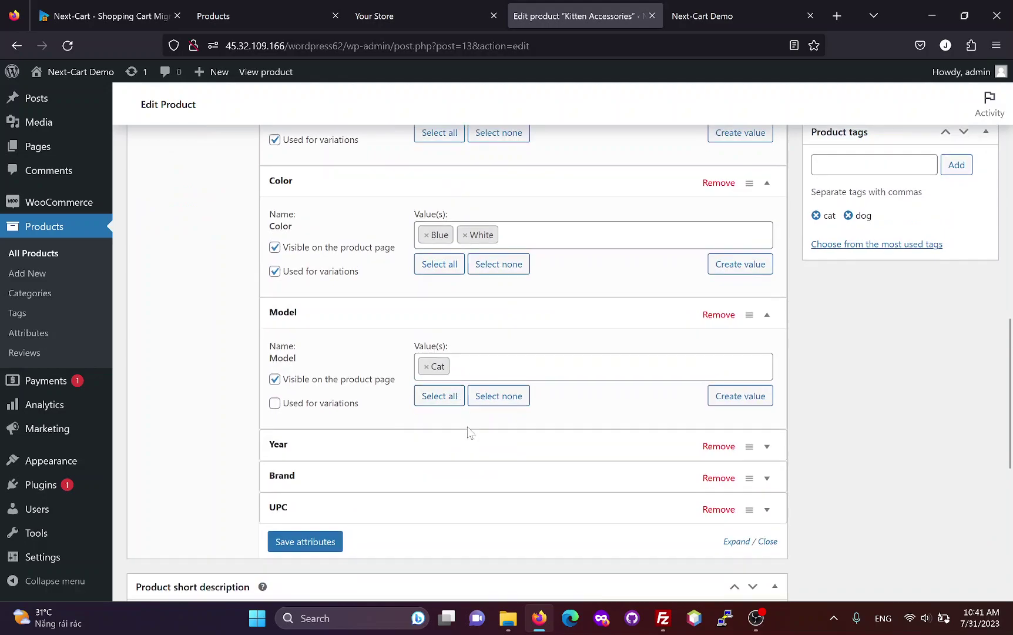
{"action": "left_click", "coordinate": [473, 438]}
{"action": "scroll", "coordinate": [485, 438], "scroll_direction": "down", "scroll_amount": 3}
{"action": "left_click", "coordinate": [485, 438]}
{"action": "scroll", "coordinate": [486, 438], "scroll_direction": "down", "scroll_amount": 2}
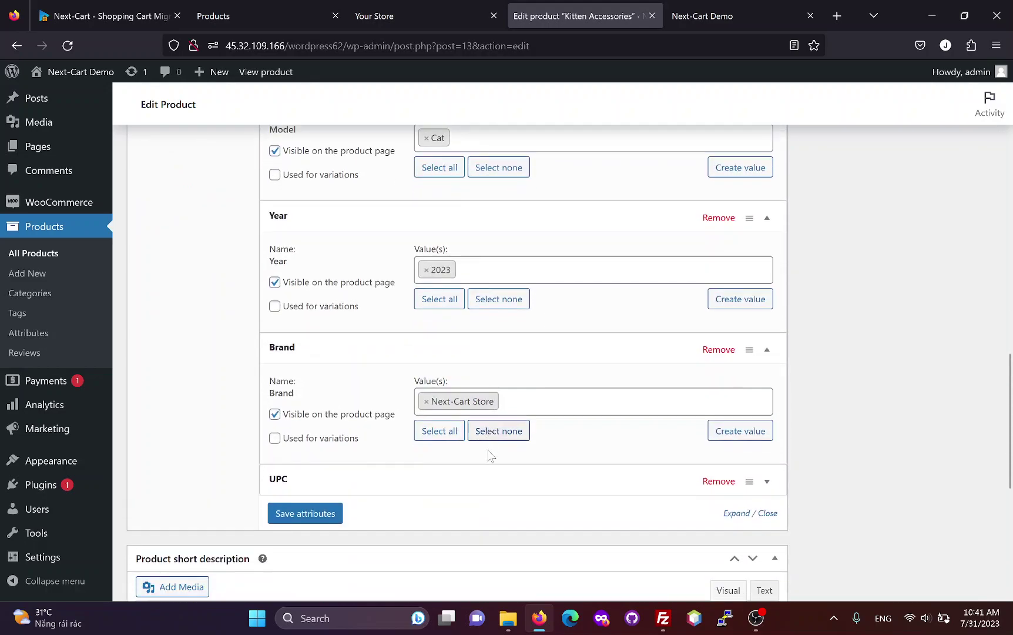
{"action": "left_click", "coordinate": [482, 487]}
{"action": "scroll", "coordinate": [197, 313], "scroll_direction": "up", "scroll_amount": 10}
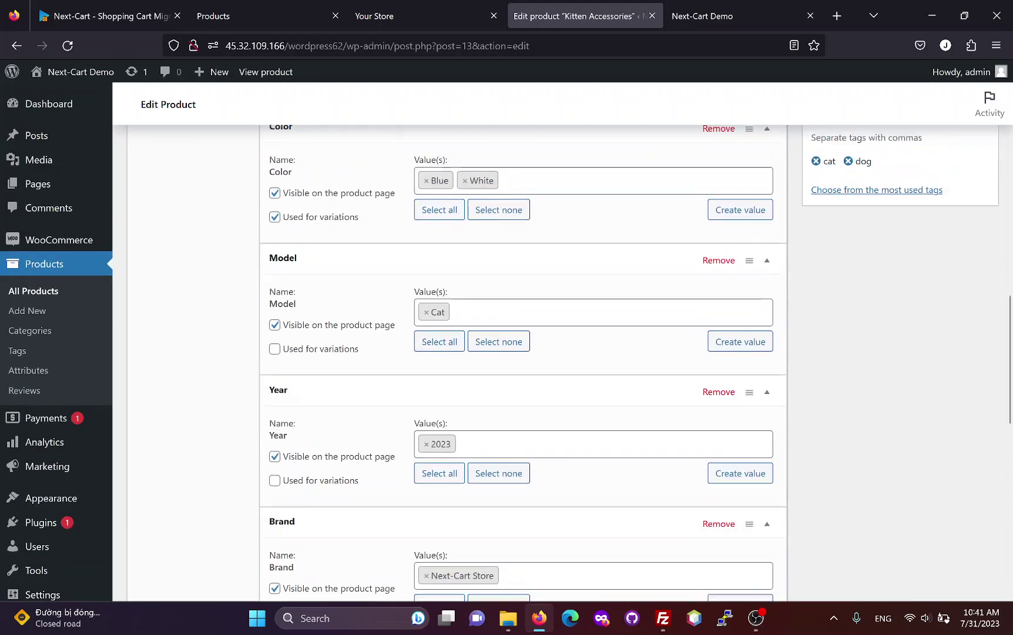
Expand the Kitten Accessories product's variation and review its price, weight, dimensions and other details.
{"action": "left_click", "coordinate": [174, 314]}
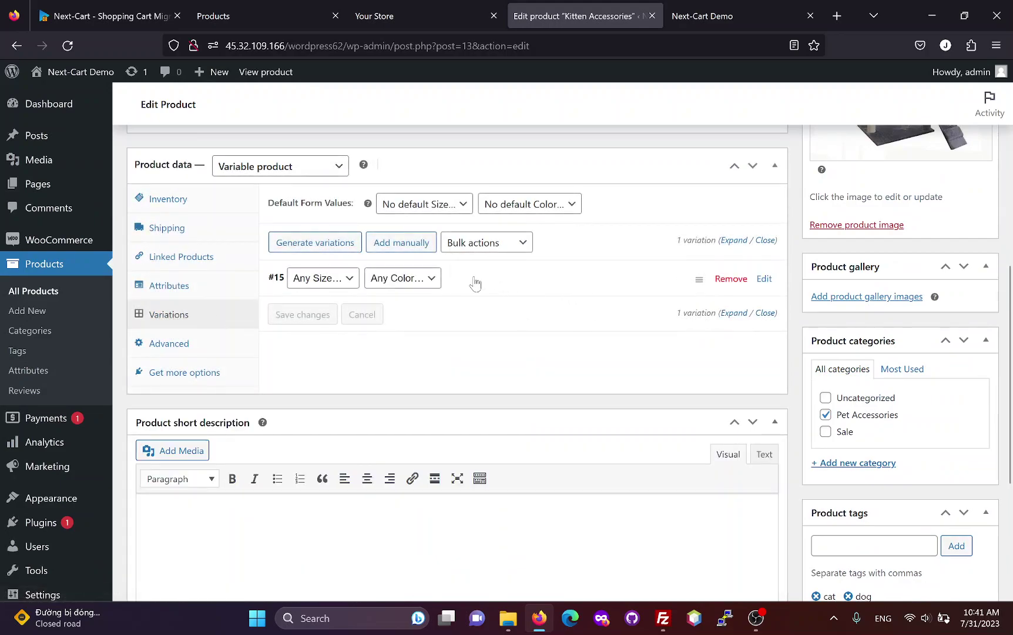
{"action": "left_click", "coordinate": [476, 284]}
{"action": "scroll", "coordinate": [479, 284], "scroll_direction": "down", "scroll_amount": 2}
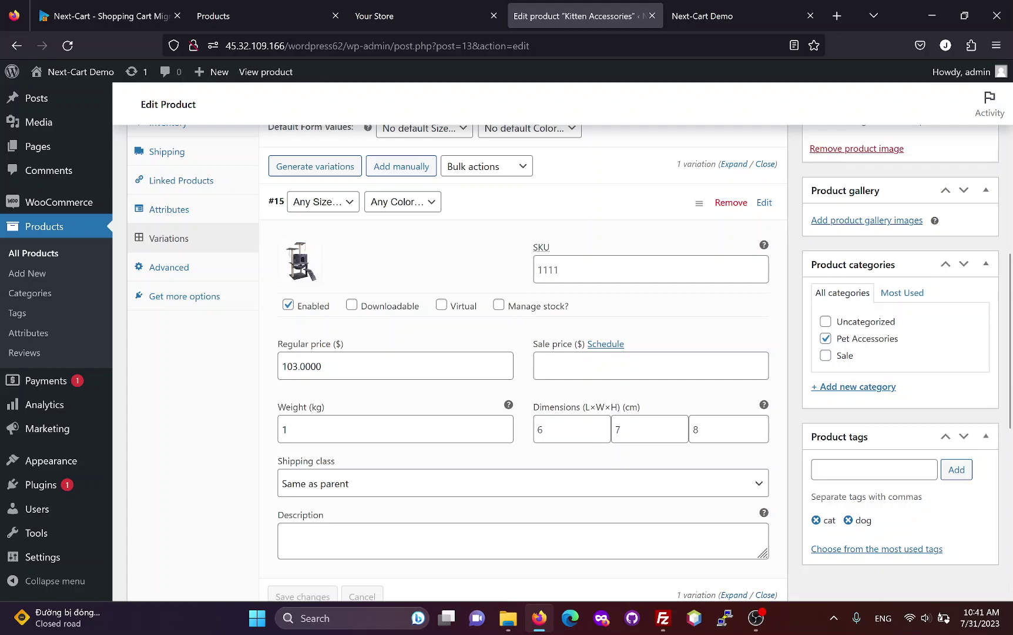
{"action": "scroll", "coordinate": [464, 419], "scroll_direction": "down", "scroll_amount": 4}
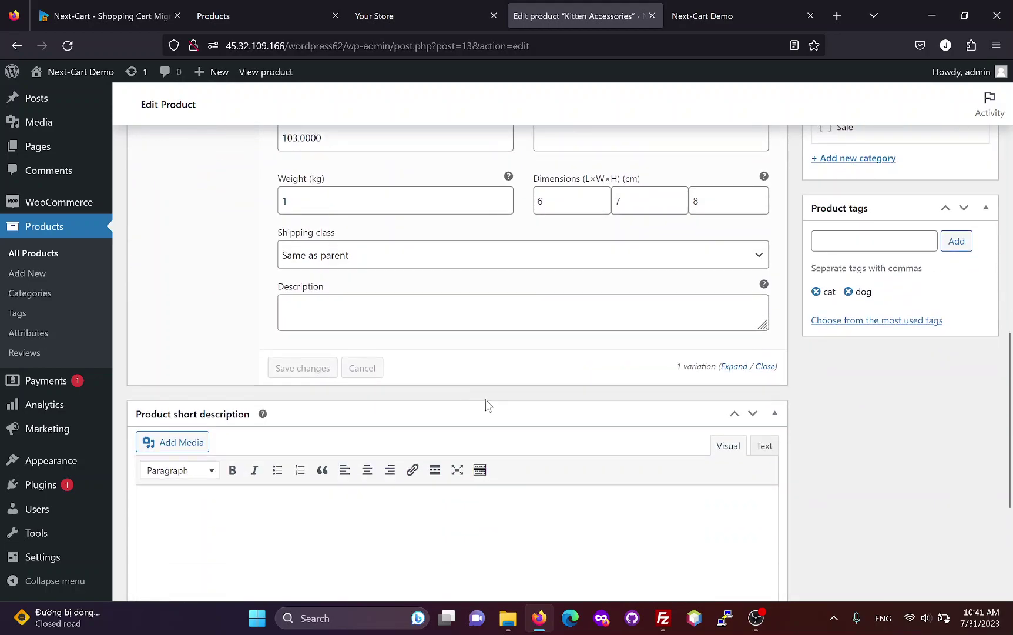
{"action": "scroll", "coordinate": [592, 374], "scroll_direction": "up", "scroll_amount": 1}
{"action": "scroll", "coordinate": [592, 374], "scroll_direction": "up", "scroll_amount": 4}
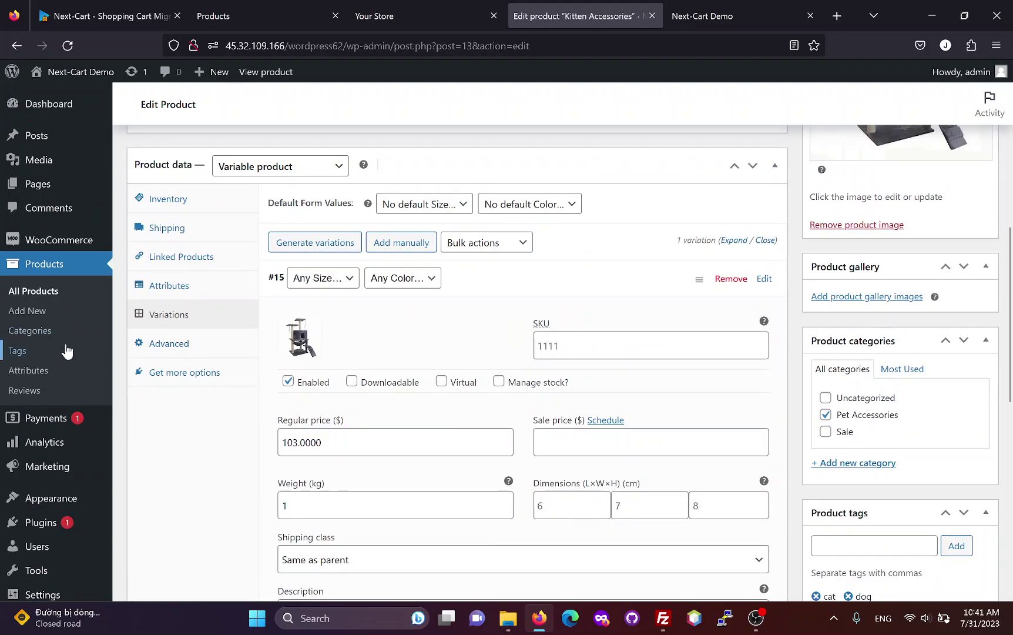
Check the migrated product categories, and open the pending order from the WooCommerce orders list.
{"action": "left_click", "coordinate": [37, 333]}
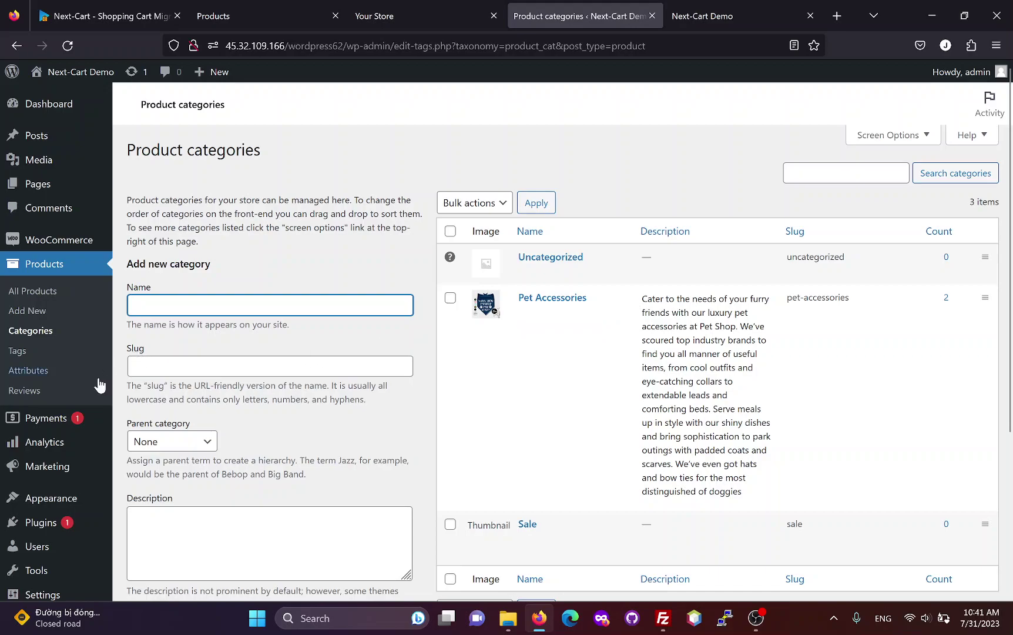
{"action": "mouse_move", "coordinate": [59, 242]}
{"action": "left_click", "coordinate": [145, 268]}
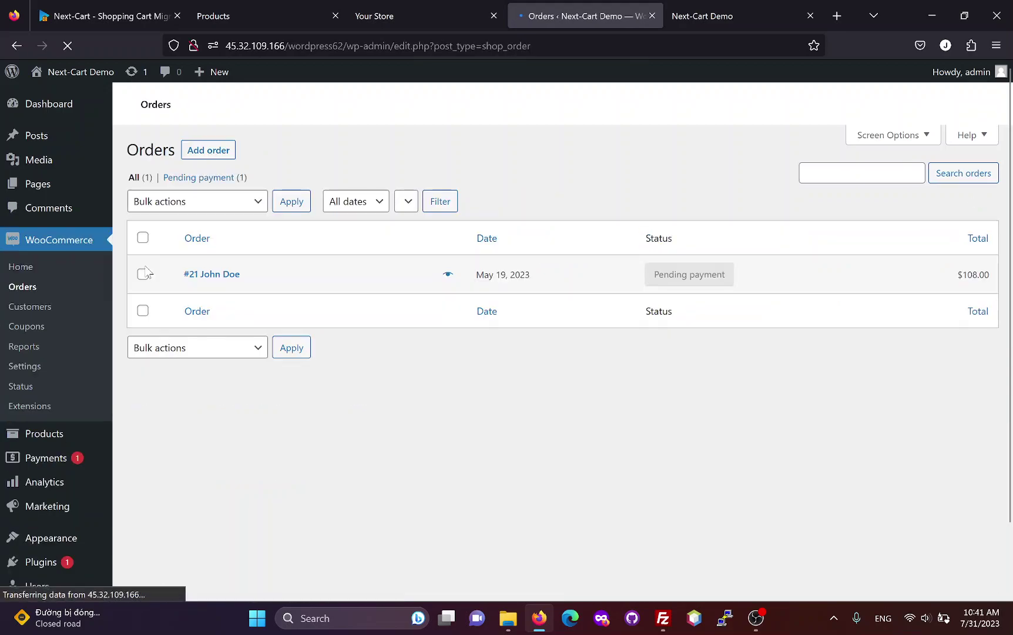
{"action": "left_click", "coordinate": [218, 447]}
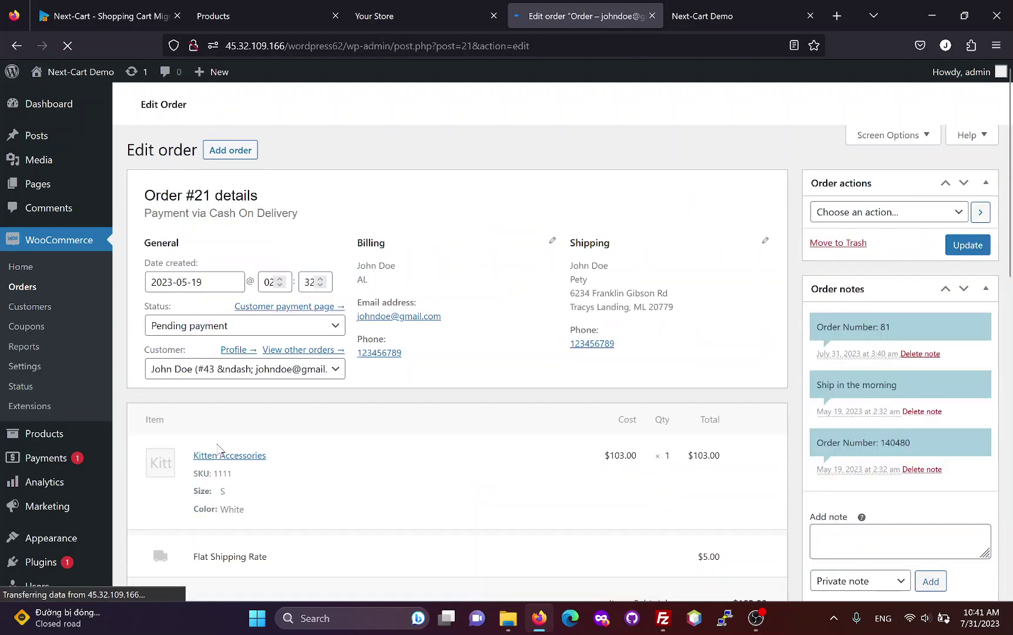
Review the order's billing and shipping details, notes, item options Size and Color, totals and custom fields.
{"action": "scroll", "coordinate": [391, 393], "scroll_direction": "down", "scroll_amount": 2}
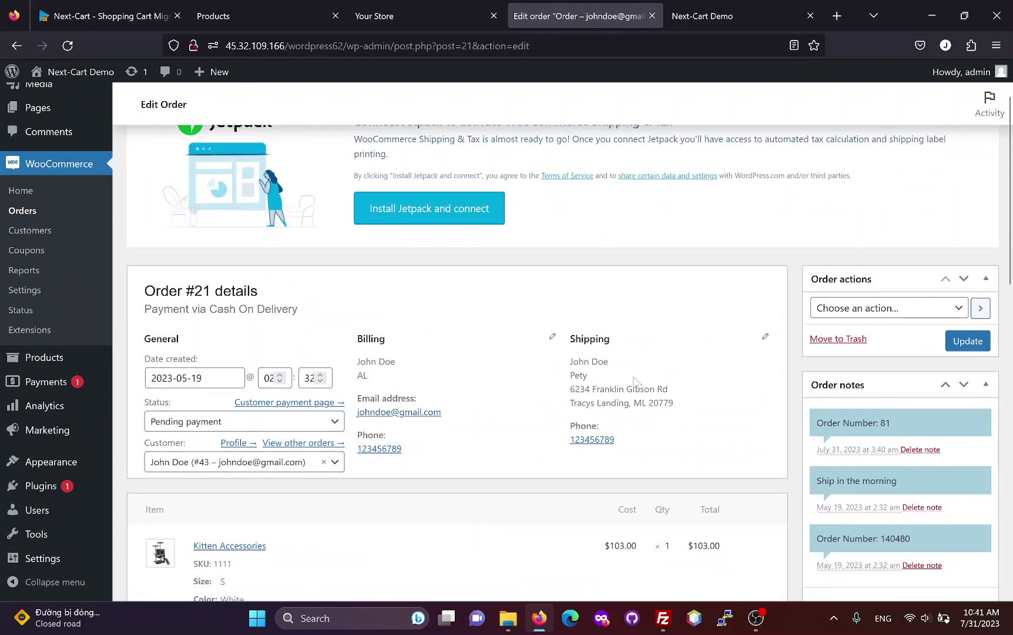
{"action": "scroll", "coordinate": [605, 373], "scroll_direction": "down", "scroll_amount": 4}
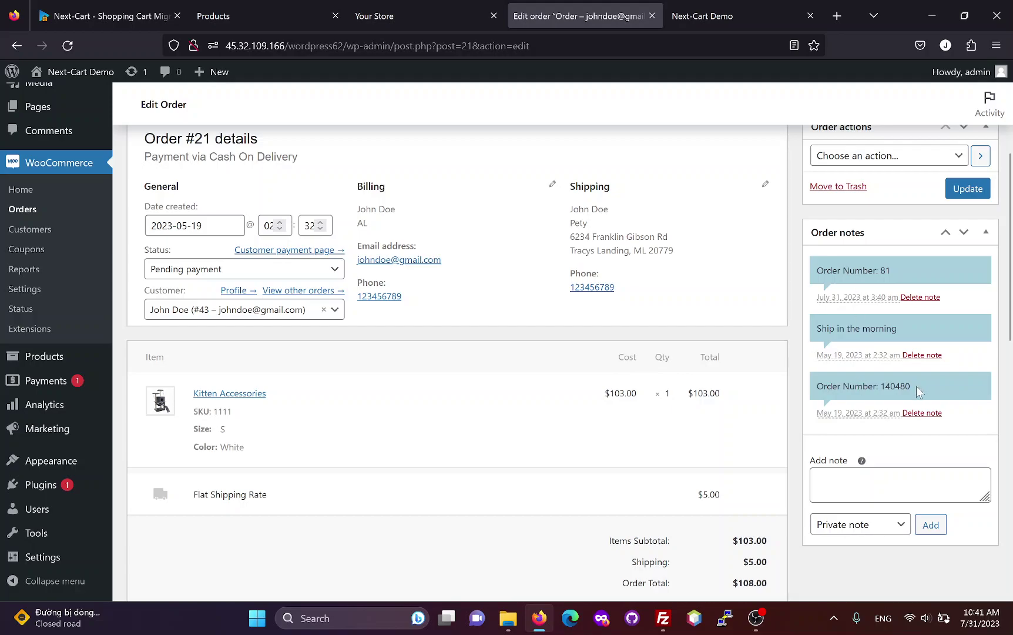
{"action": "scroll", "coordinate": [532, 333], "scroll_direction": "down", "scroll_amount": 4}
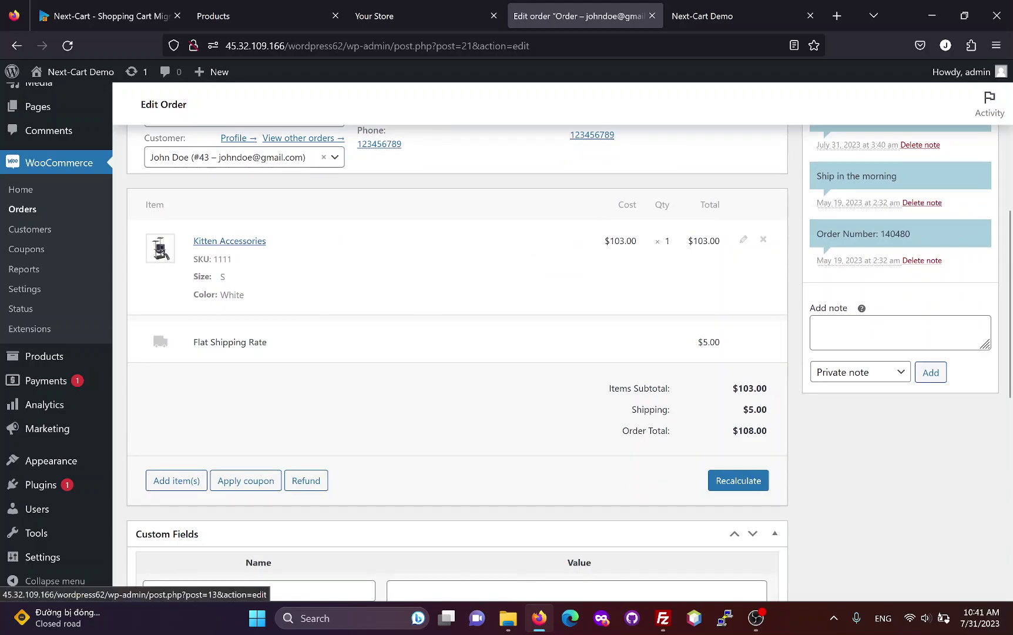
{"action": "left_click_drag", "start_coordinate": [222, 275], "coordinate": [188, 281]}
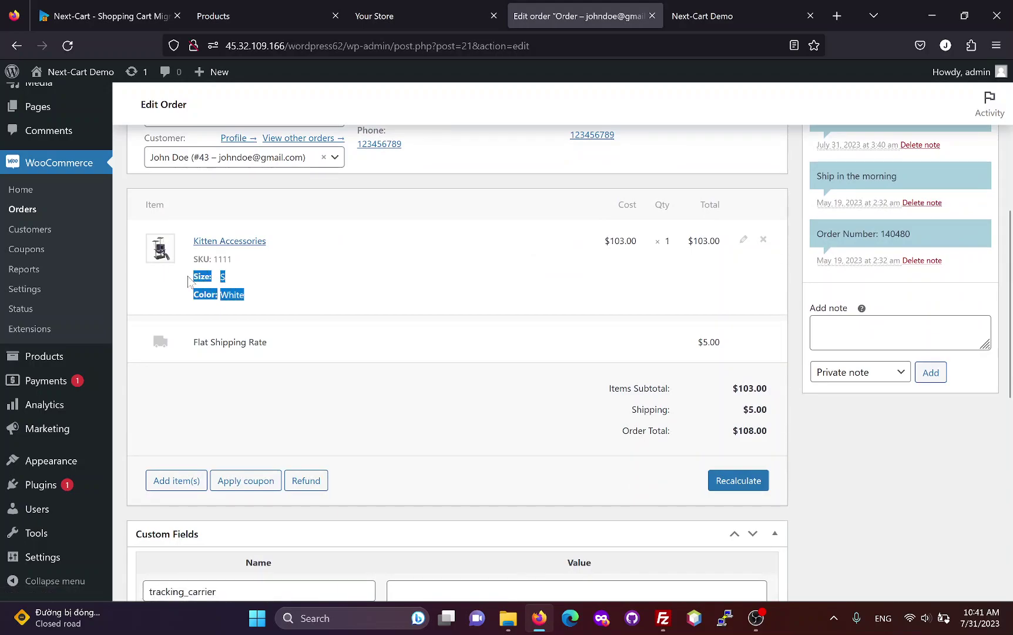
{"action": "left_click", "coordinate": [270, 301]}
{"action": "scroll", "coordinate": [403, 331], "scroll_direction": "down", "scroll_amount": 8}
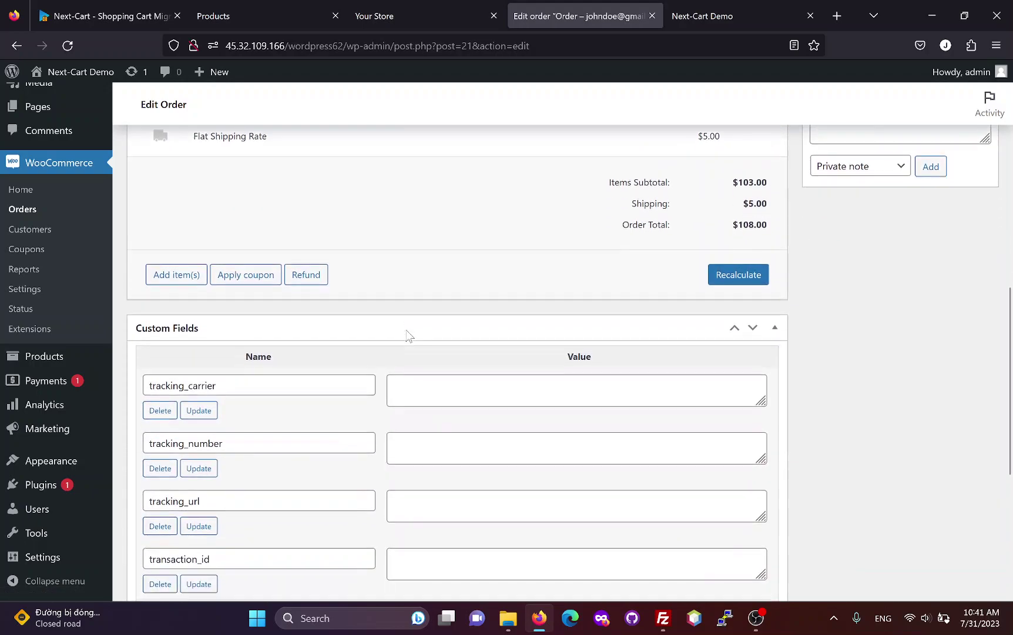
{"action": "scroll", "coordinate": [407, 340], "scroll_direction": "up", "scroll_amount": 10}
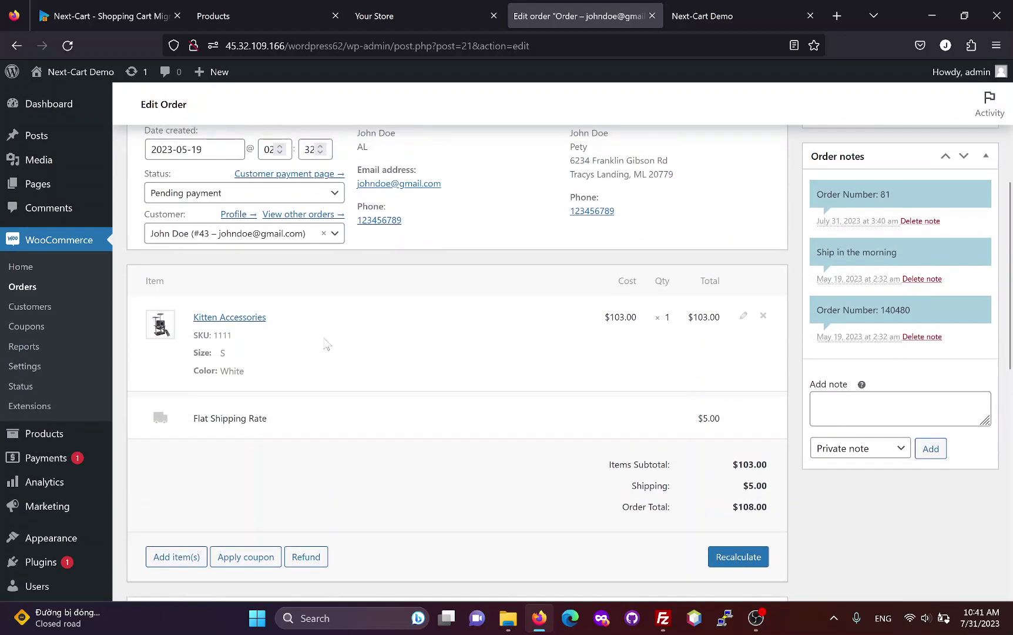
Open the Kitten Accessories product linked from the order in a separate tab, and close it after checking.
{"action": "middle_click", "coordinate": [238, 324]}
{"action": "left_click", "coordinate": [632, 16]}
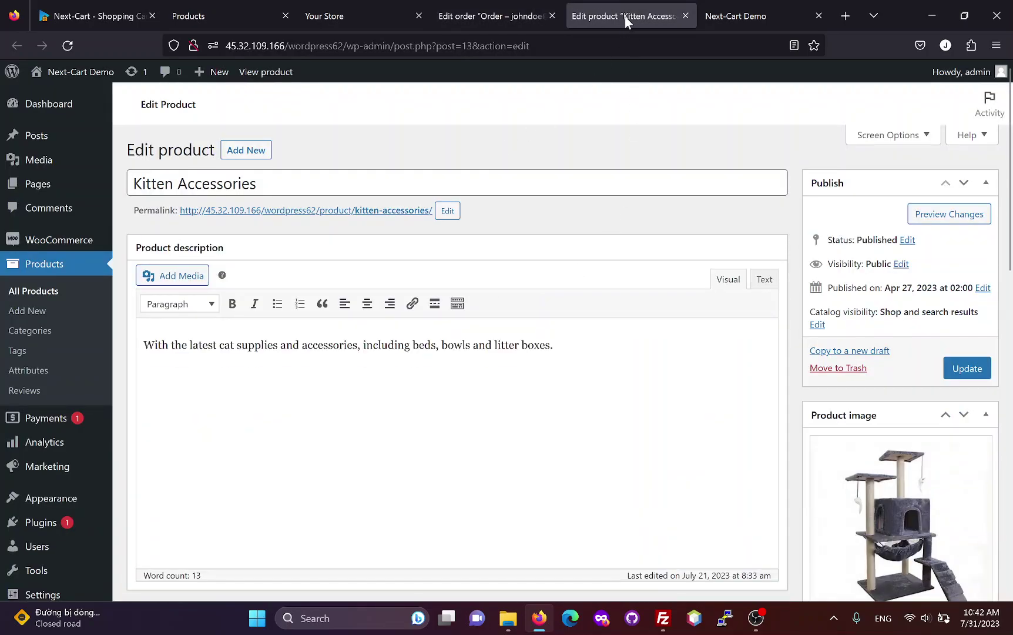
{"action": "middle_click", "coordinate": [628, 21]}
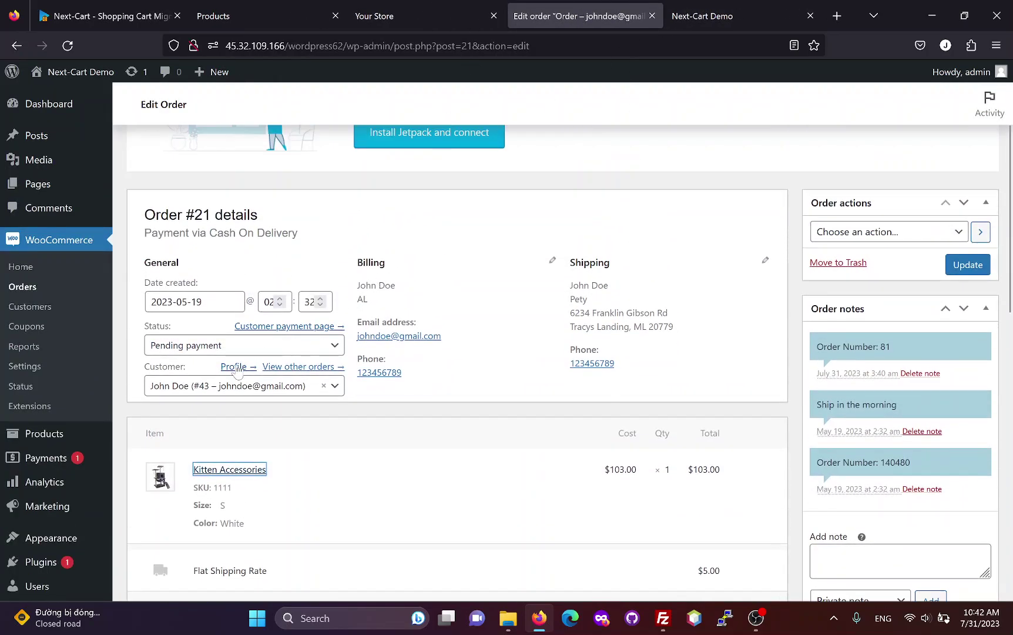
Open the order customer's profile in a separate tab and review the account details, billing address and shipping address.
{"action": "middle_click", "coordinate": [234, 367]}
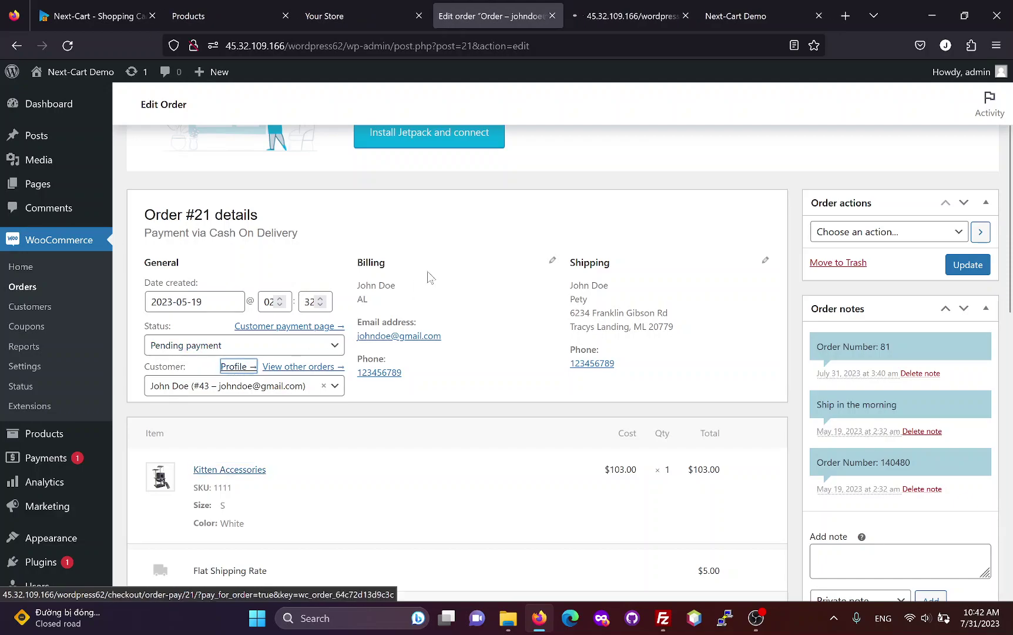
{"action": "left_click", "coordinate": [616, 7]}
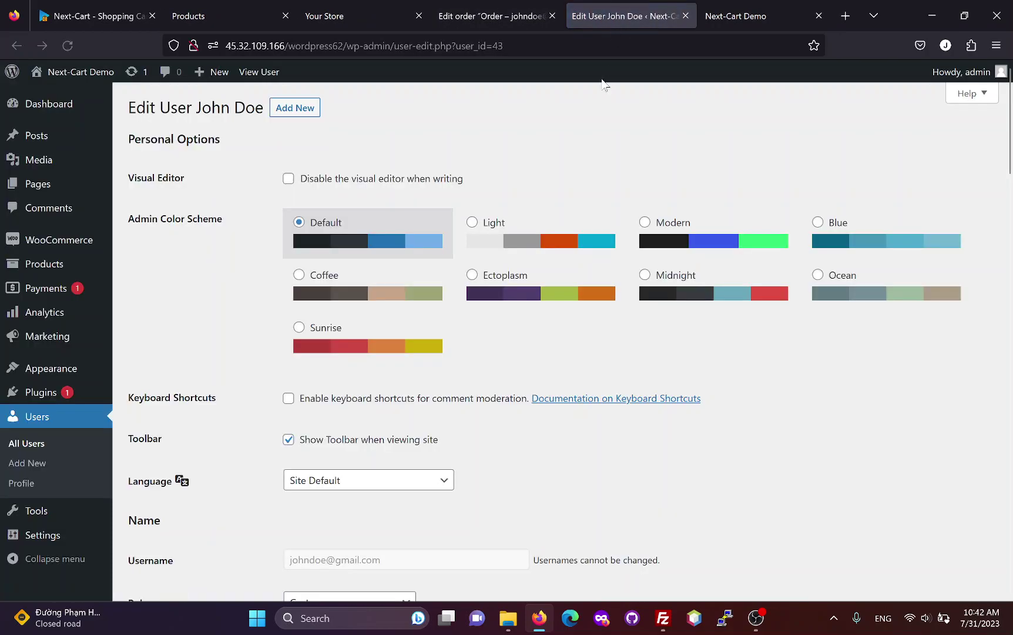
{"action": "scroll", "coordinate": [483, 385], "scroll_direction": "down", "scroll_amount": 7}
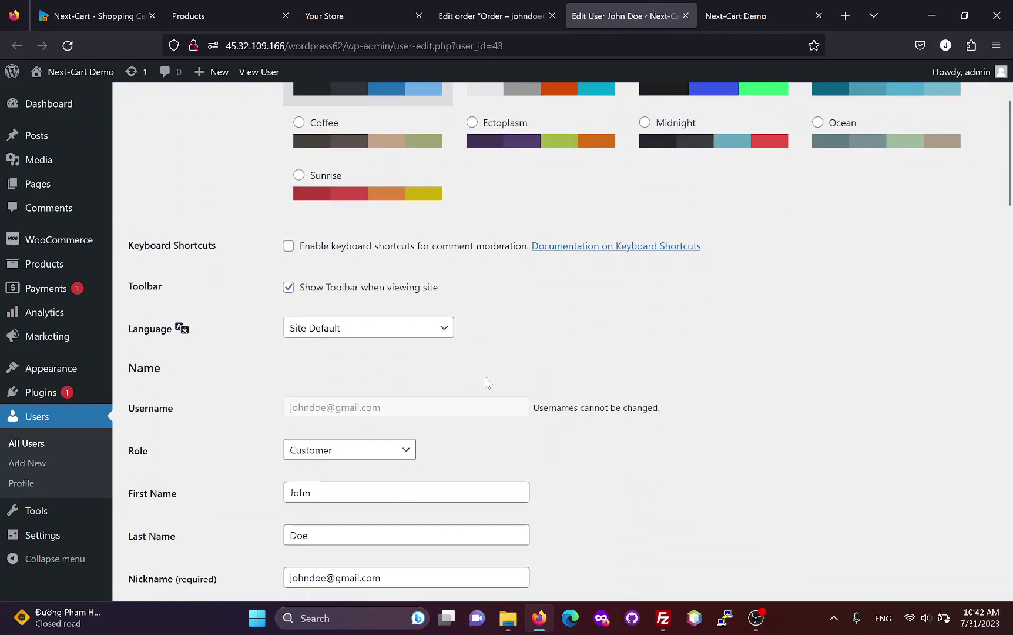
{"action": "scroll", "coordinate": [563, 386], "scroll_direction": "down", "scroll_amount": 13}
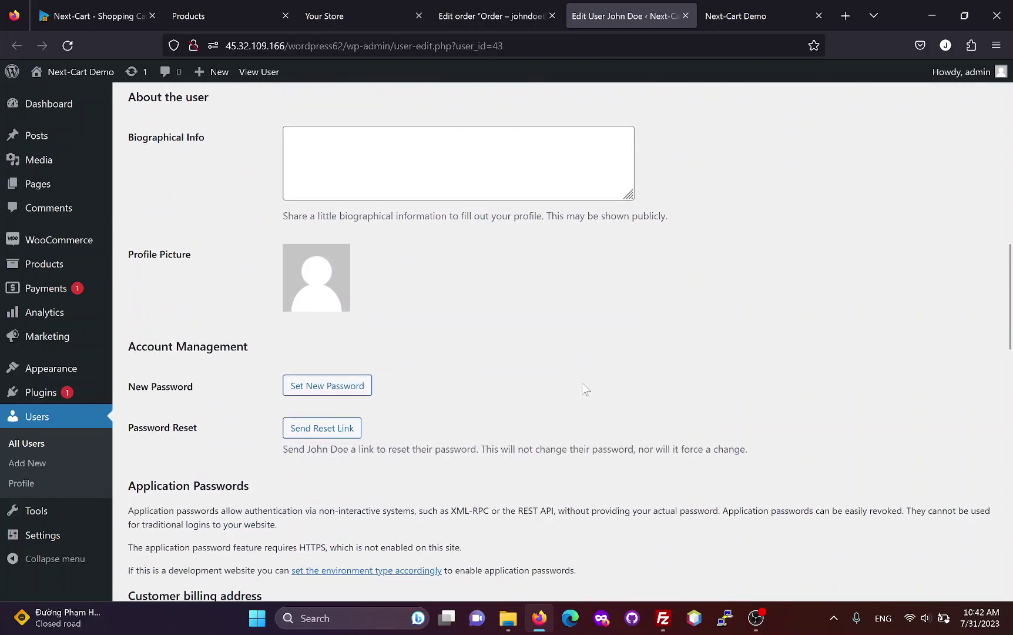
{"action": "scroll", "coordinate": [606, 385], "scroll_direction": "down", "scroll_amount": 13}
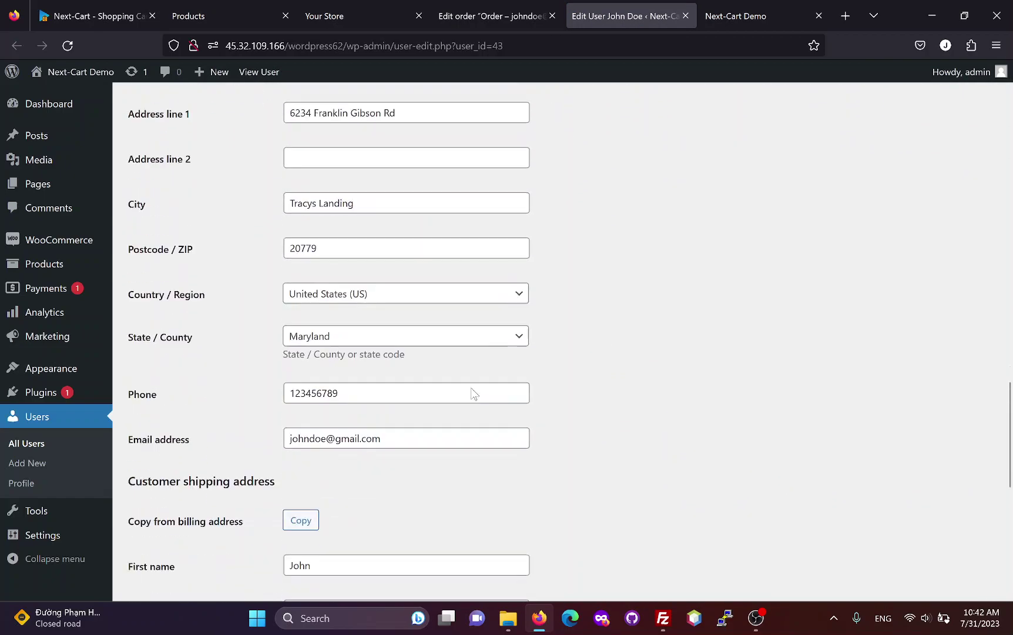
{"action": "scroll", "coordinate": [579, 399], "scroll_direction": "down", "scroll_amount": 2}
{"action": "scroll", "coordinate": [588, 390], "scroll_direction": "up", "scroll_amount": 20}
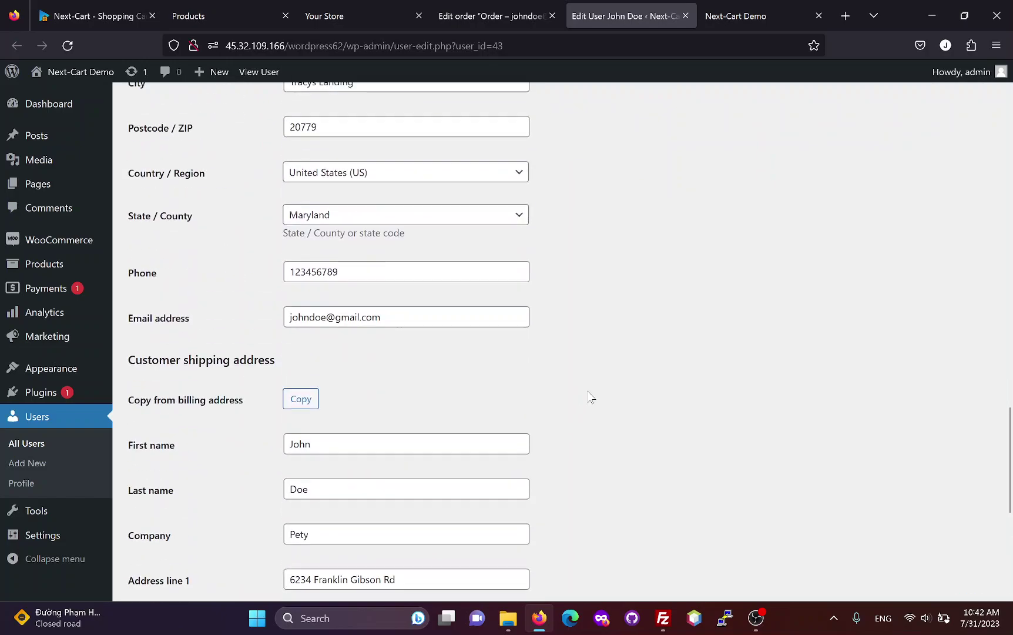
{"action": "scroll", "coordinate": [593, 397], "scroll_direction": "up", "scroll_amount": 16}
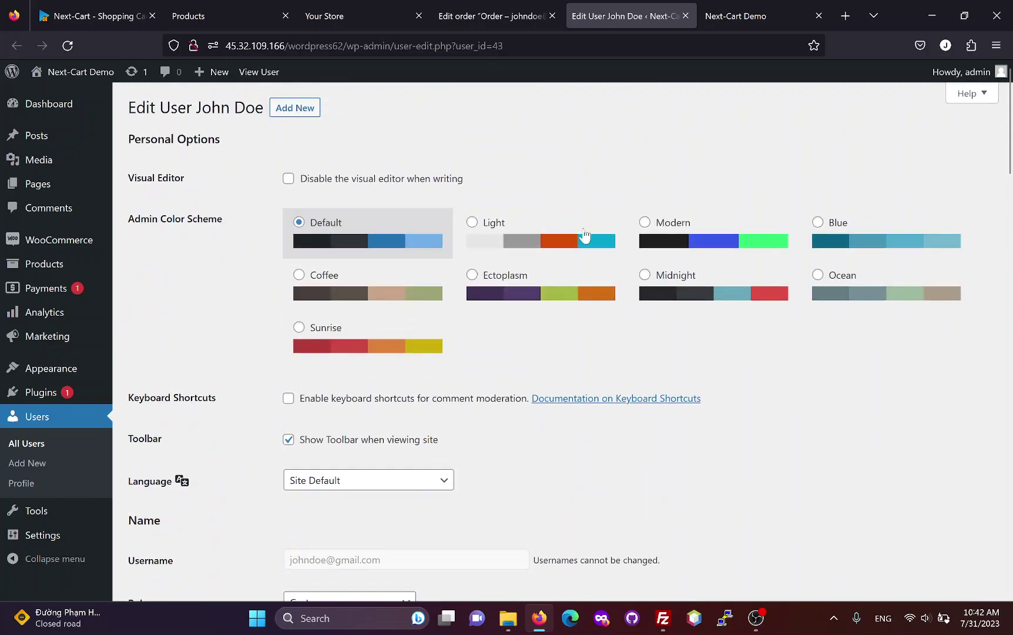
Return to the order and expand its editable shipping address to examine the individual fields.
{"action": "left_click", "coordinate": [491, 16]}
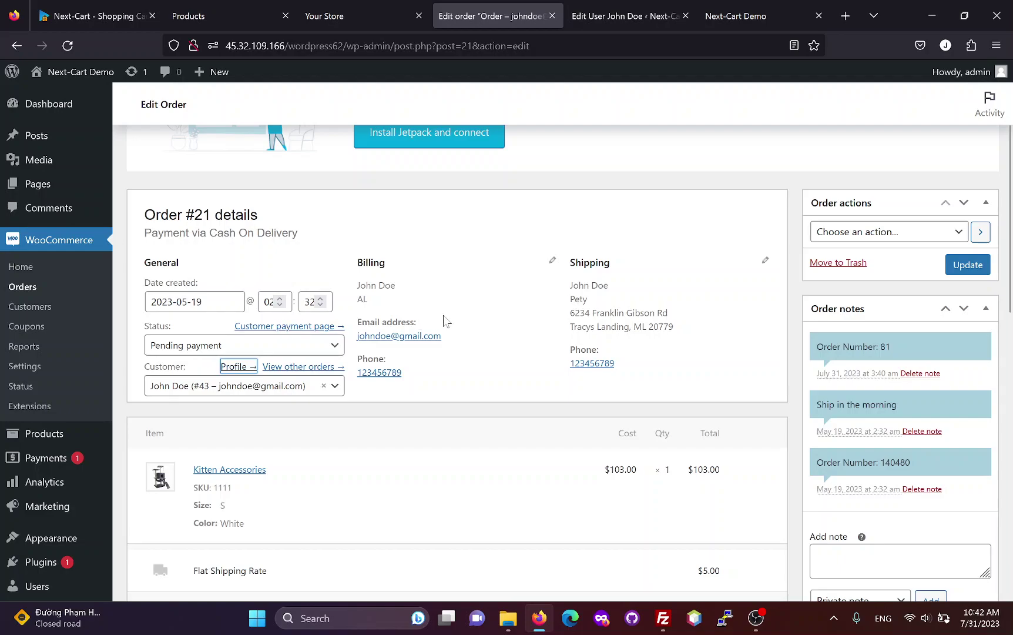
{"action": "left_click", "coordinate": [765, 261]}
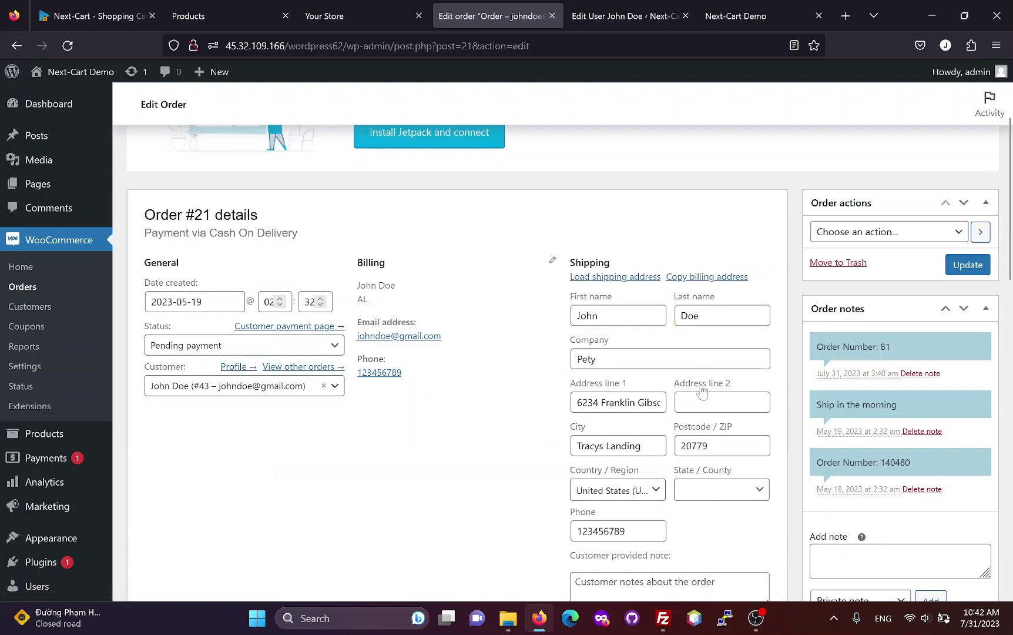
{"action": "scroll", "coordinate": [646, 353], "scroll_direction": "down", "scroll_amount": 3}
{"action": "scroll", "coordinate": [637, 385], "scroll_direction": "up", "scroll_amount": 2}
{"action": "scroll", "coordinate": [638, 385], "scroll_direction": "up", "scroll_amount": 2}
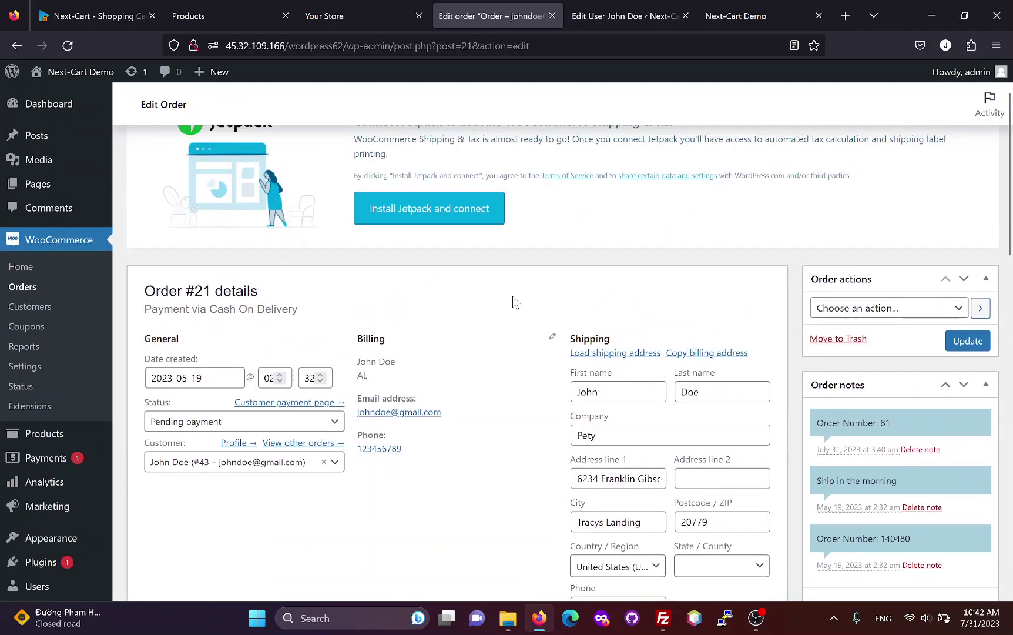
Switch to the Next-Cart migration page and review the completed results for each data type.
{"action": "left_click", "coordinate": [113, 12]}
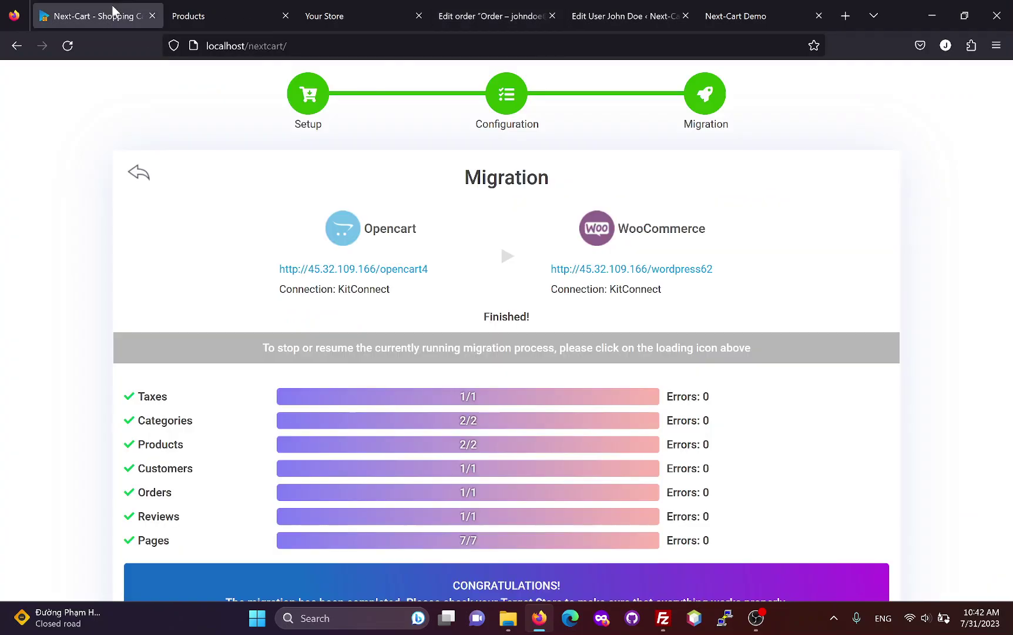
{"action": "scroll", "coordinate": [436, 327], "scroll_direction": "down", "scroll_amount": 3}
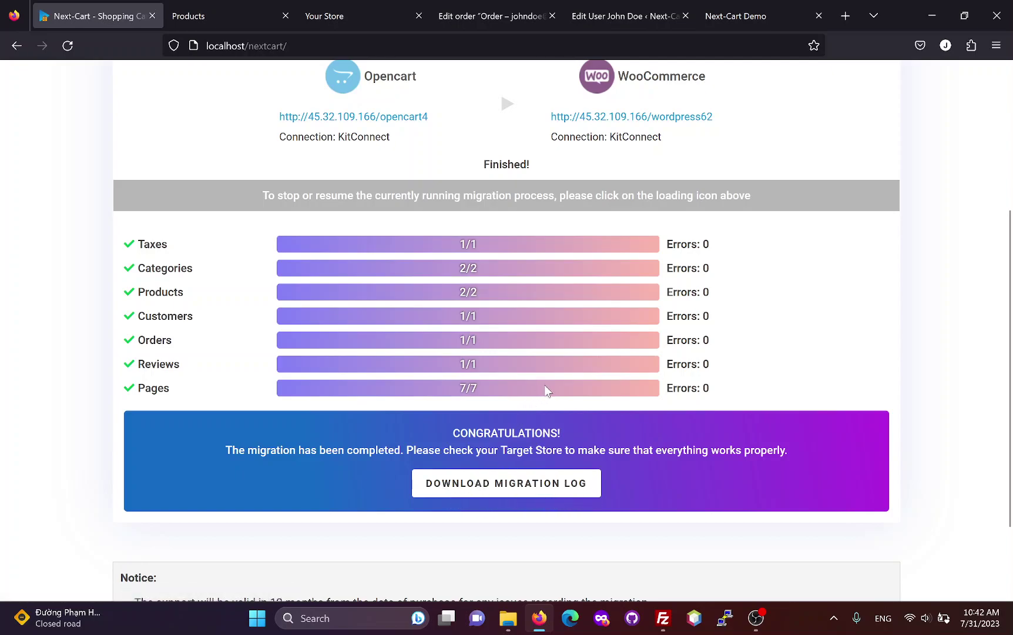
{"action": "scroll", "coordinate": [545, 387], "scroll_direction": "up", "scroll_amount": 4}
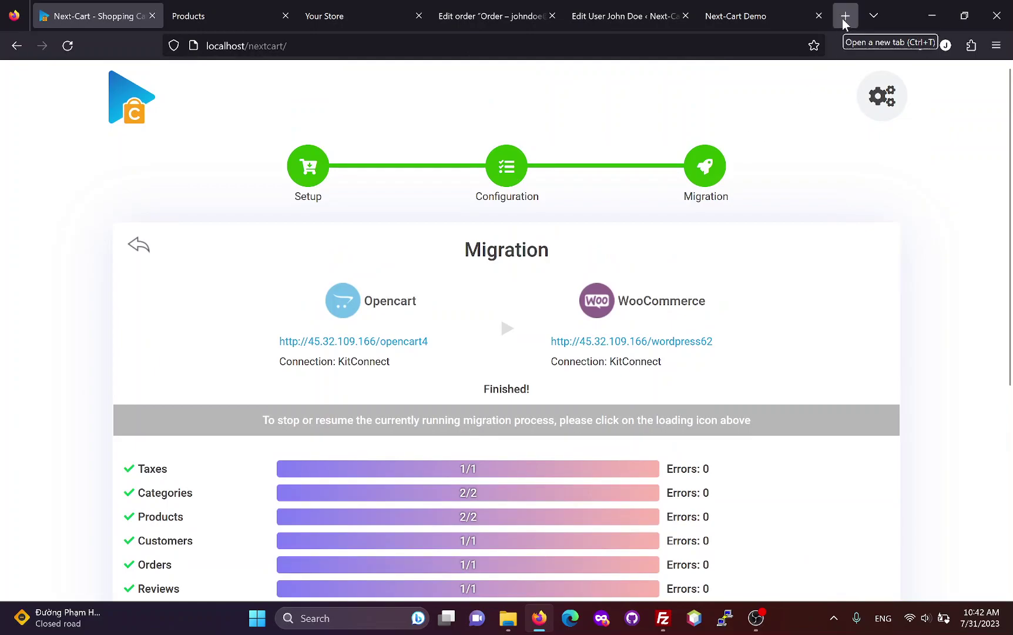
Open next-cart.com in a new tab and choose OpenCart as the source cart and WooCommerce as the target cart.
{"action": "left_click", "coordinate": [844, 16]}
{"action": "type", "text": "next-cart.com/"}
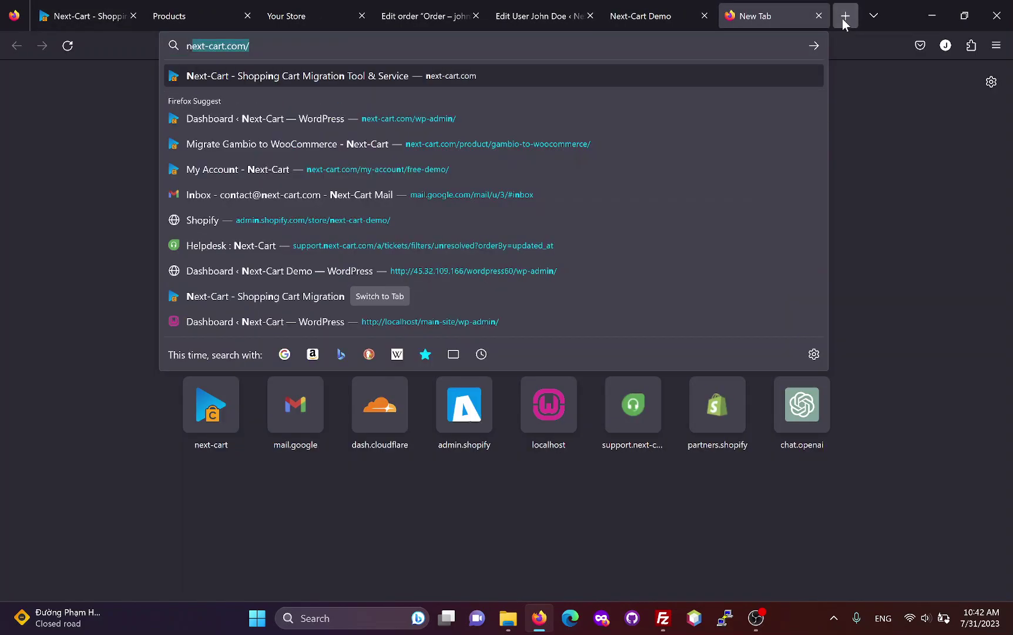
{"action": "key", "text": "Return"}
{"action": "left_click", "coordinate": [419, 265]}
{"action": "type", "text": "op"}
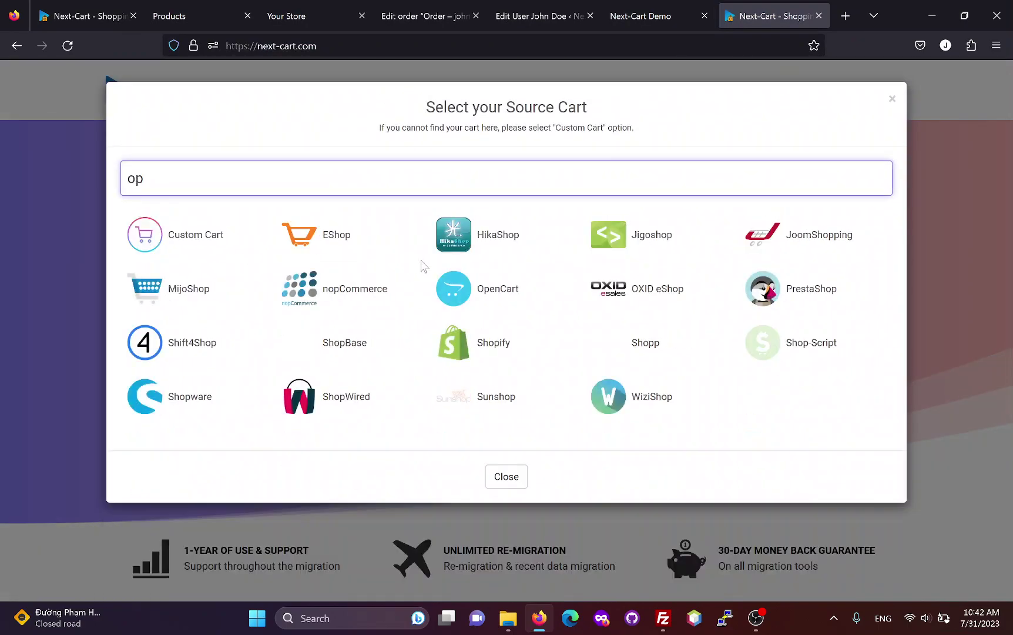
{"action": "left_click", "coordinate": [477, 294]}
{"action": "left_click", "coordinate": [594, 267]}
{"action": "type", "text": "w"}
{"action": "left_click", "coordinate": [654, 238]}
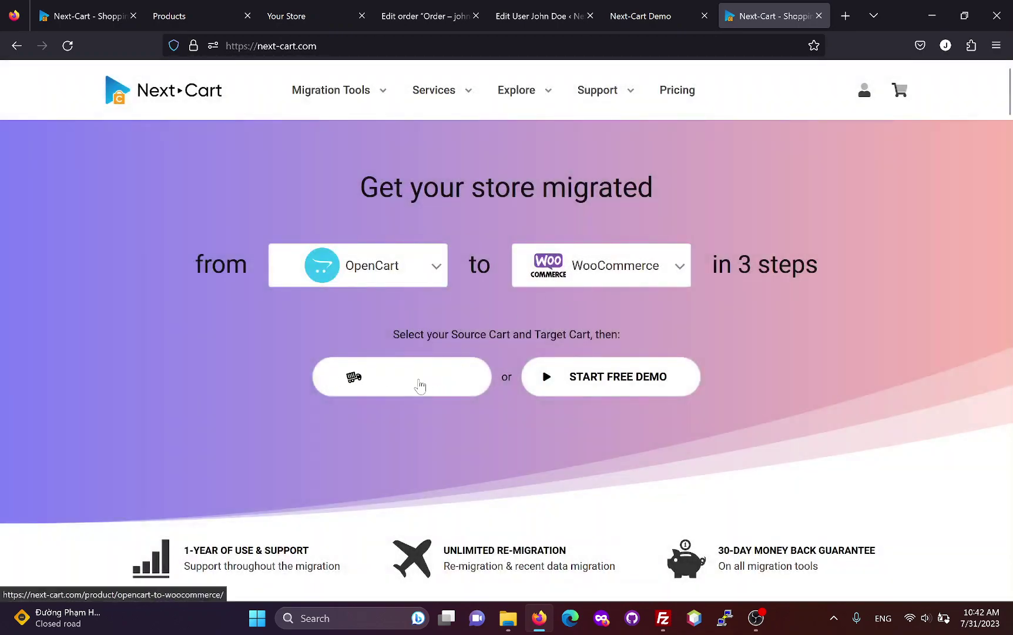
Open the OpenCart to WooCommerce migration product page and show the site's available support options.
{"action": "left_click", "coordinate": [420, 382]}
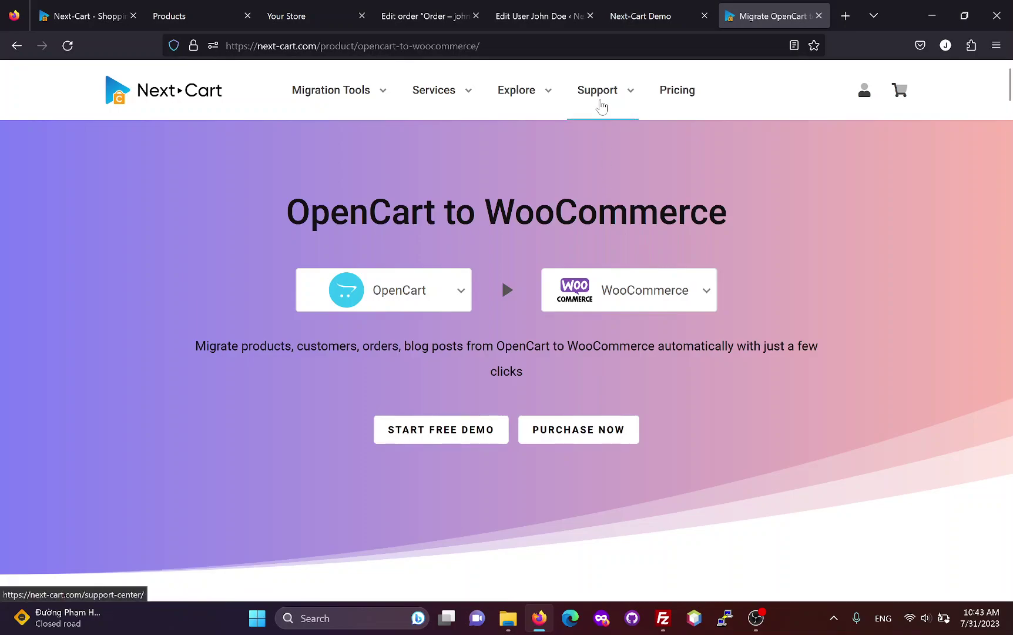
{"action": "mouse_move", "coordinate": [600, 104]}
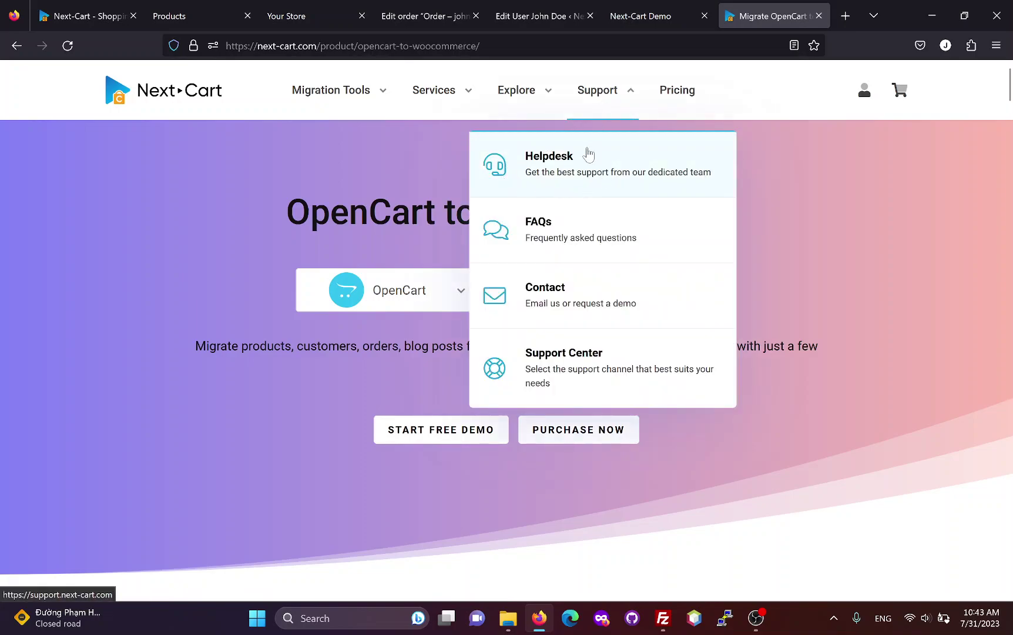